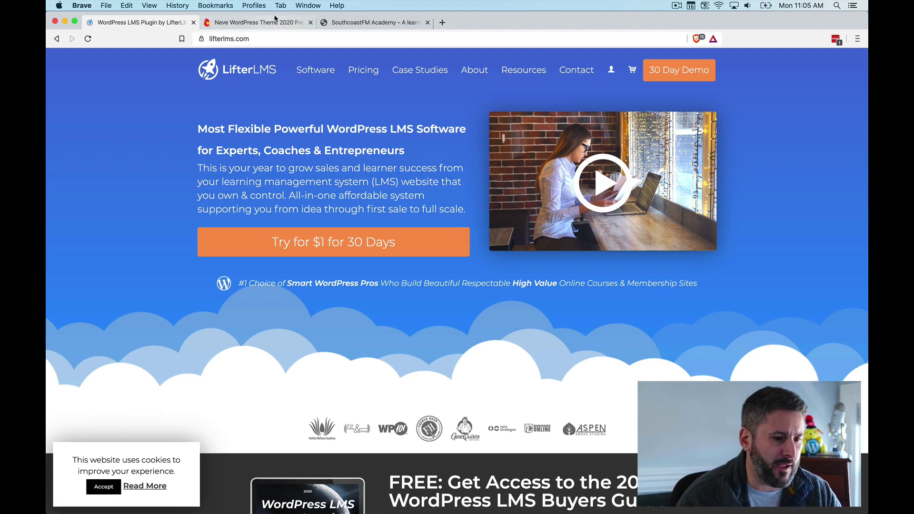
Look over the ThemeIsle Neve theme page, then return to the SouthcoastFM Academy tab.
click(272, 22)
scroll(247, 190, up, 20)
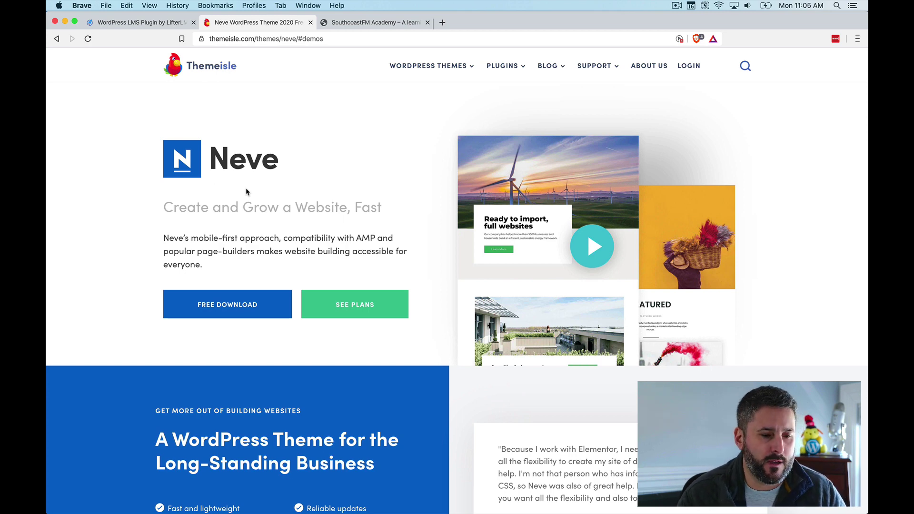
click(363, 27)
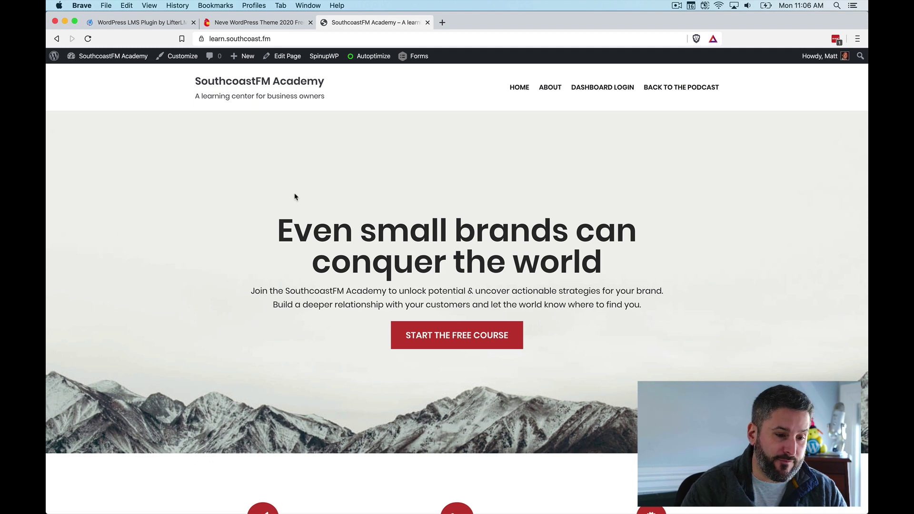
Open the free Liftoff! course from the SouthcoastFM Academy homepage.
scroll(295, 196, down, 5)
scroll(295, 197, up, 3)
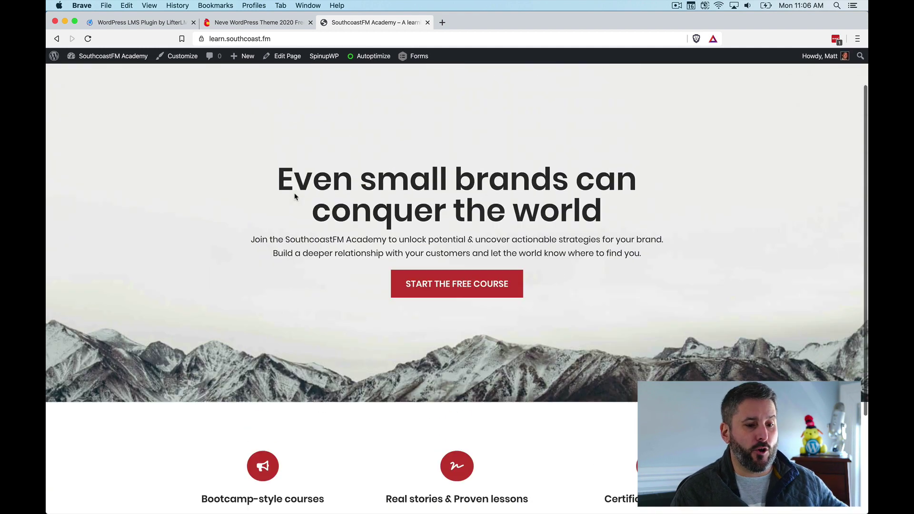
scroll(294, 196, up, 3)
scroll(294, 196, down, 3)
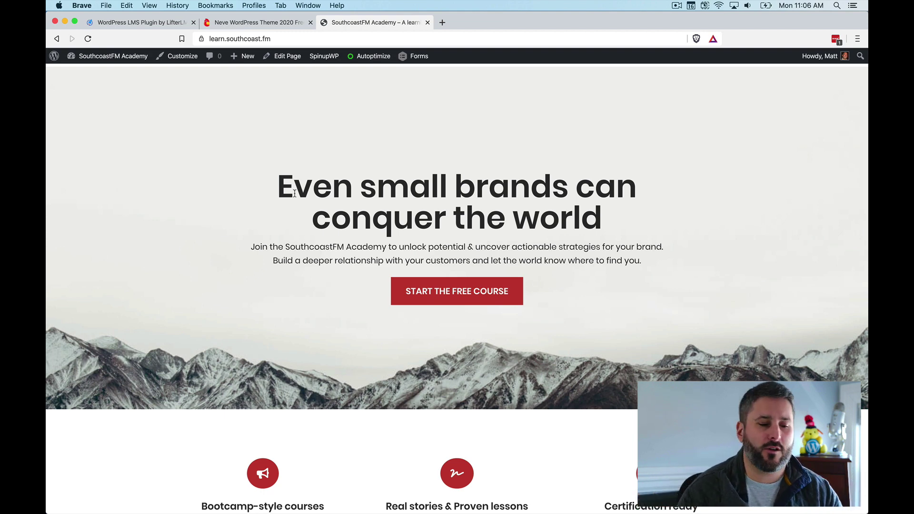
click(459, 294)
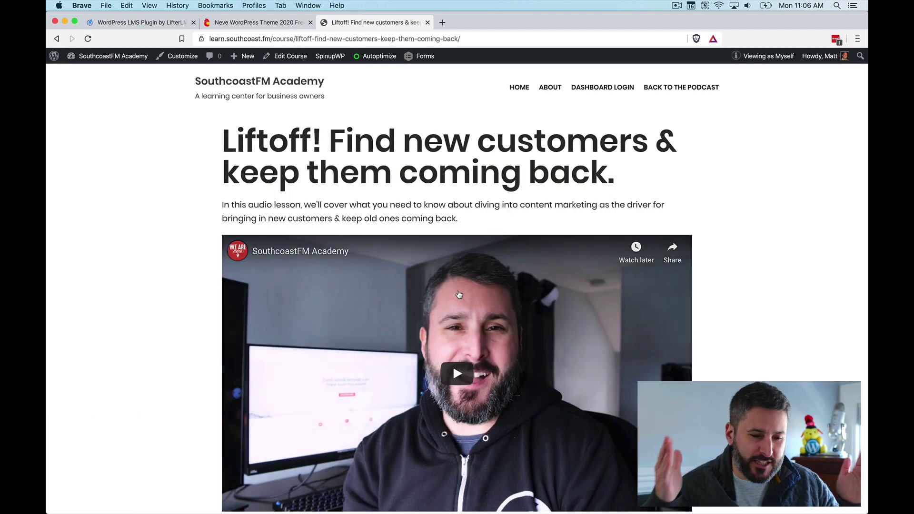
Scroll the Liftoff! course page past its enrolment box and 55.56% progress to the nine lessons.
scroll(459, 295, down, 2)
scroll(459, 294, down, 4)
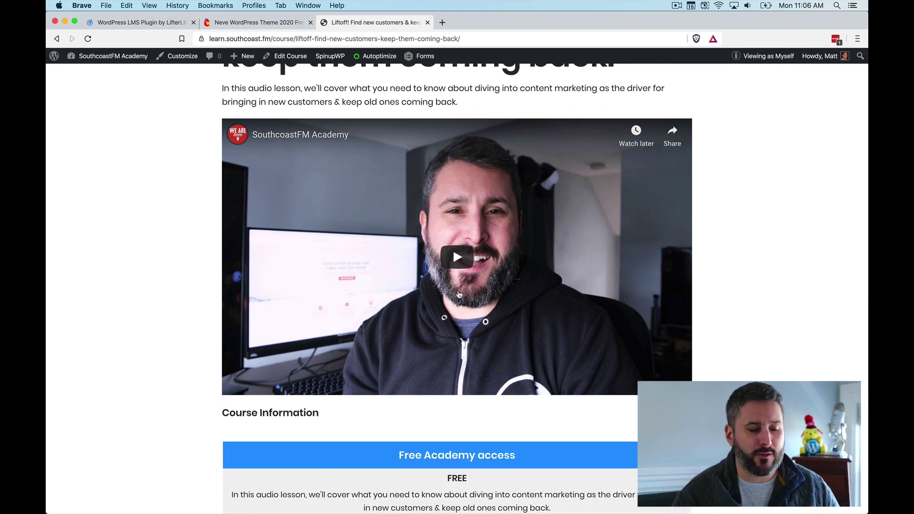
scroll(459, 295, down, 20)
scroll(459, 295, down, 7)
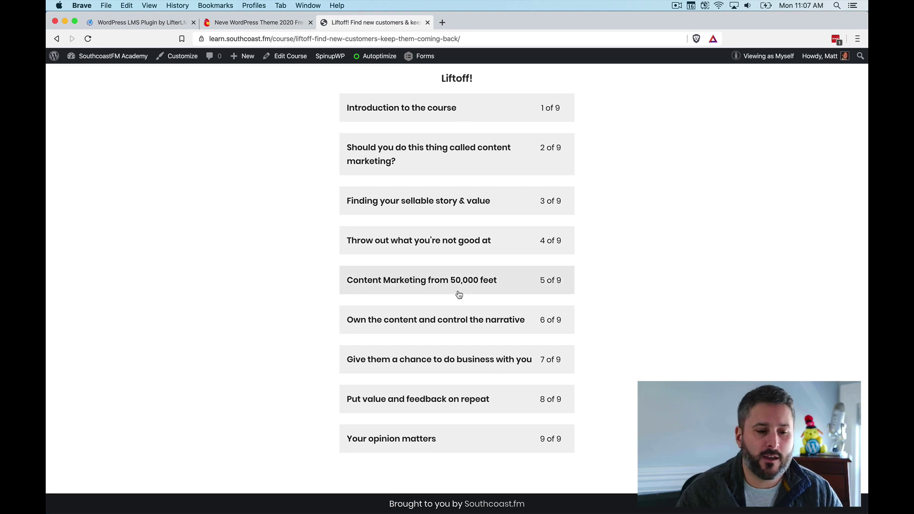
scroll(459, 292, up, 15)
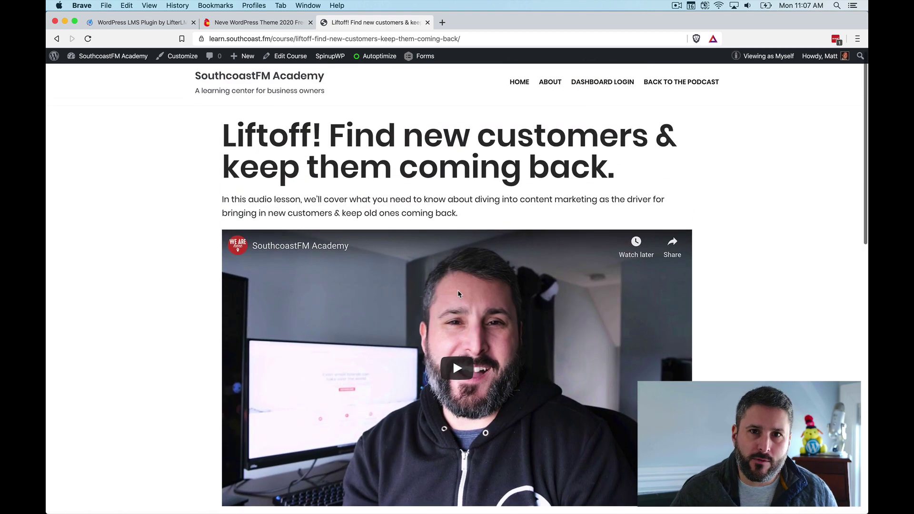
scroll(459, 292, down, 2)
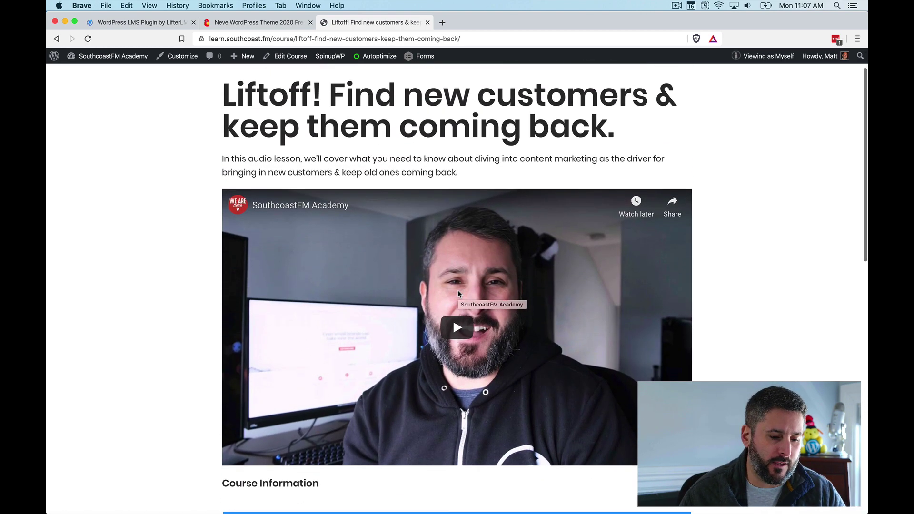
scroll(459, 292, down, 10)
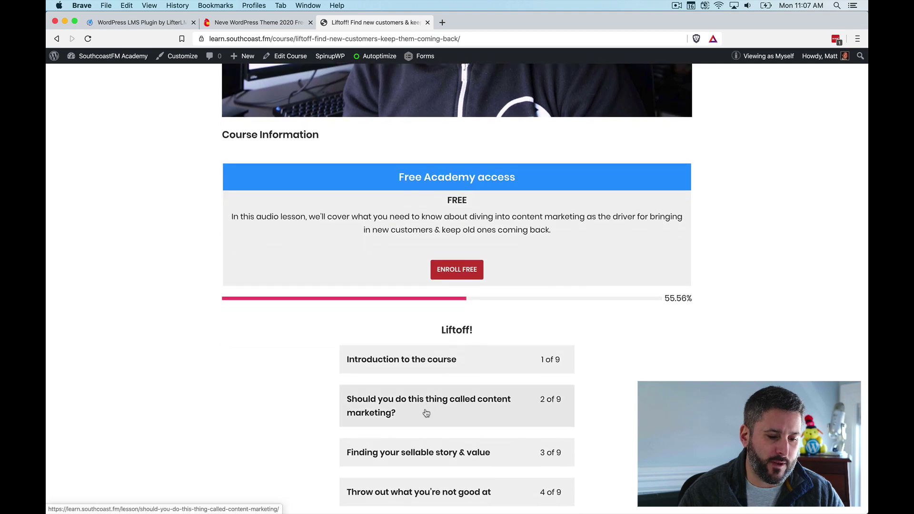
Open lesson 2, 'Should you do this thing called content marketing?', and scroll through its audio and transcript.
click(426, 413)
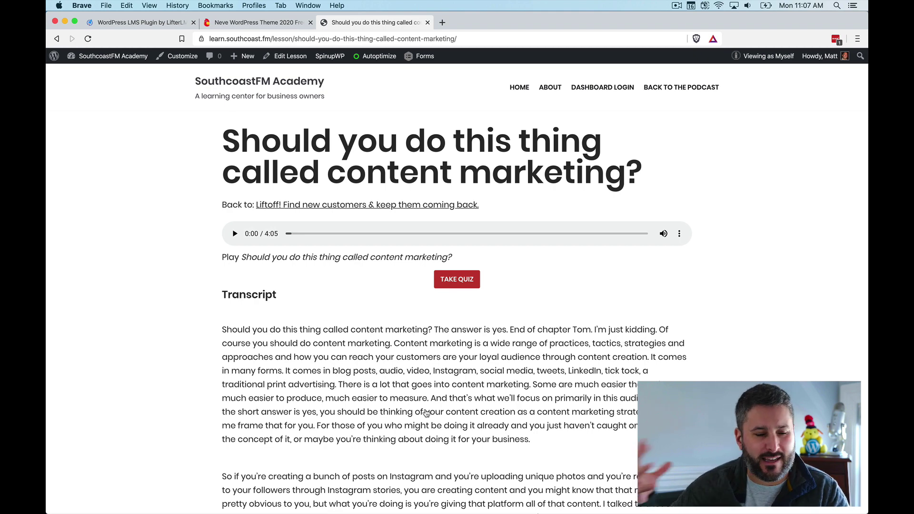
scroll(426, 413, down, 3)
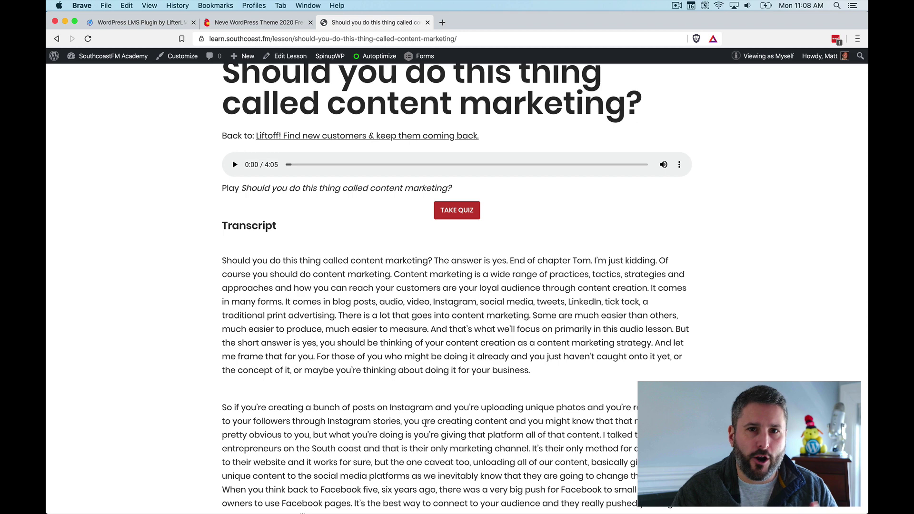
scroll(425, 422, up, 3)
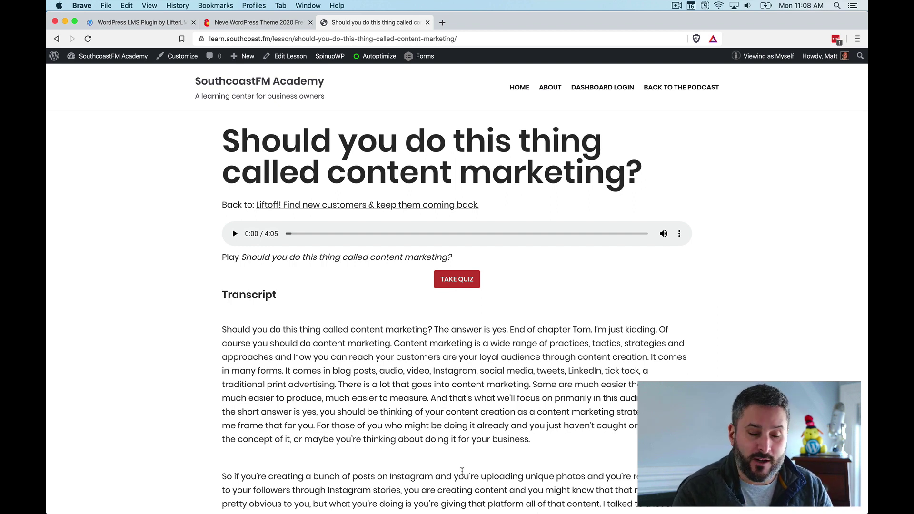
Take the lesson quiz, answering Absolutely! then No., and pass with 100% (2/2 correct).
click(459, 285)
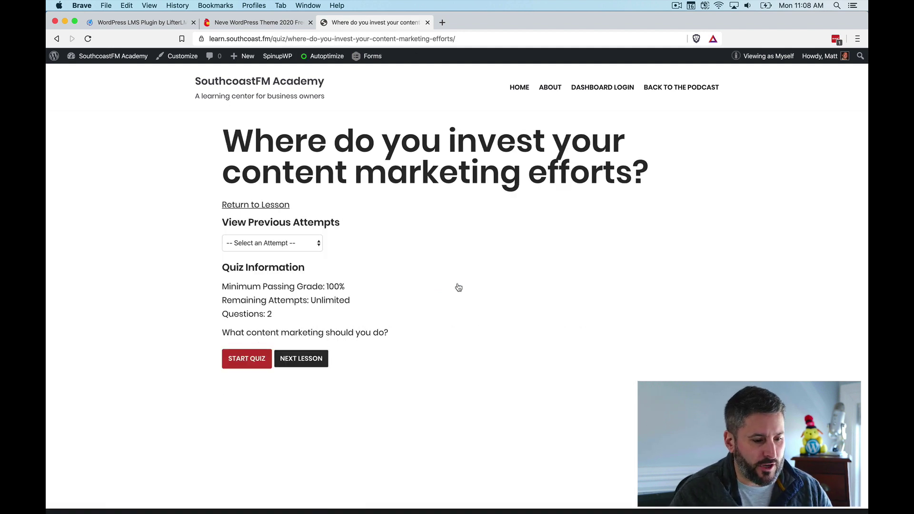
click(248, 358)
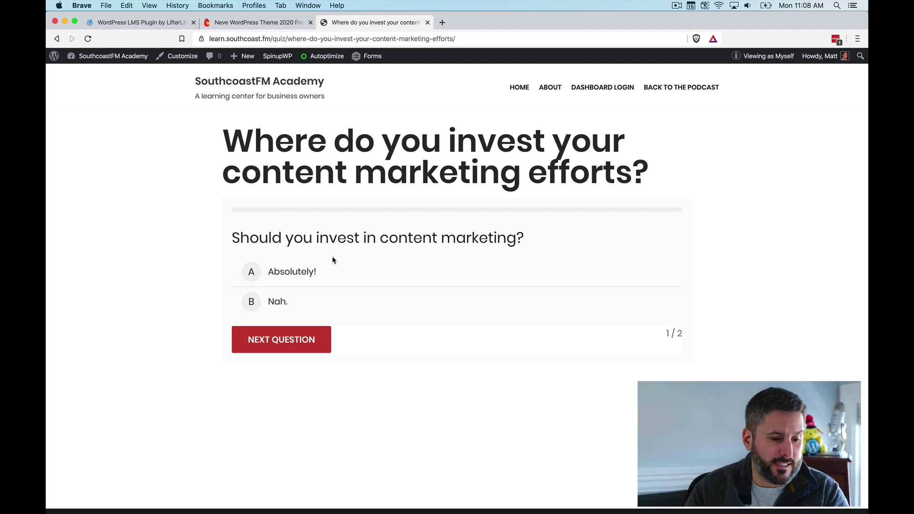
click(303, 288)
click(303, 284)
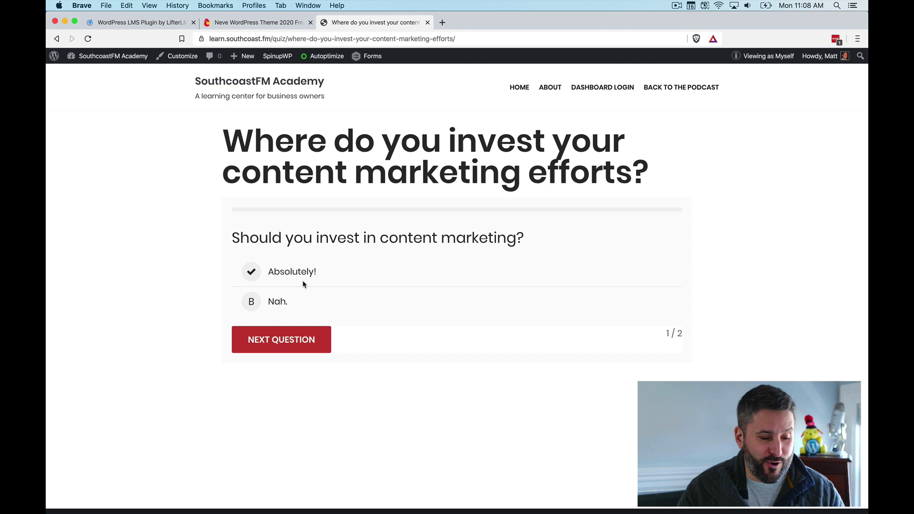
click(270, 278)
click(278, 345)
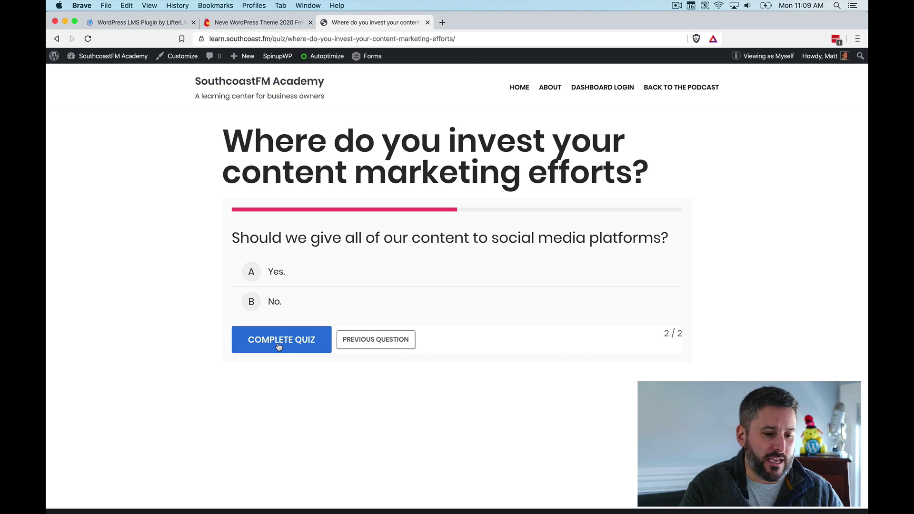
click(252, 302)
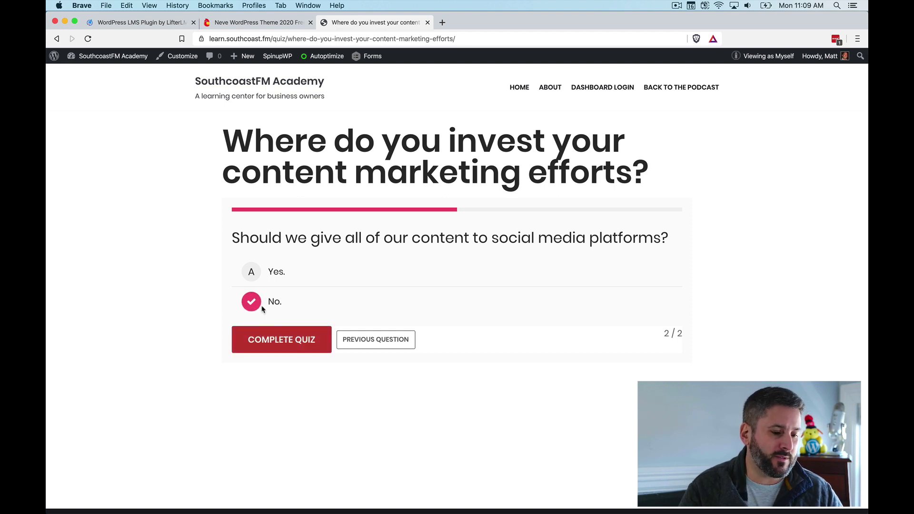
click(269, 333)
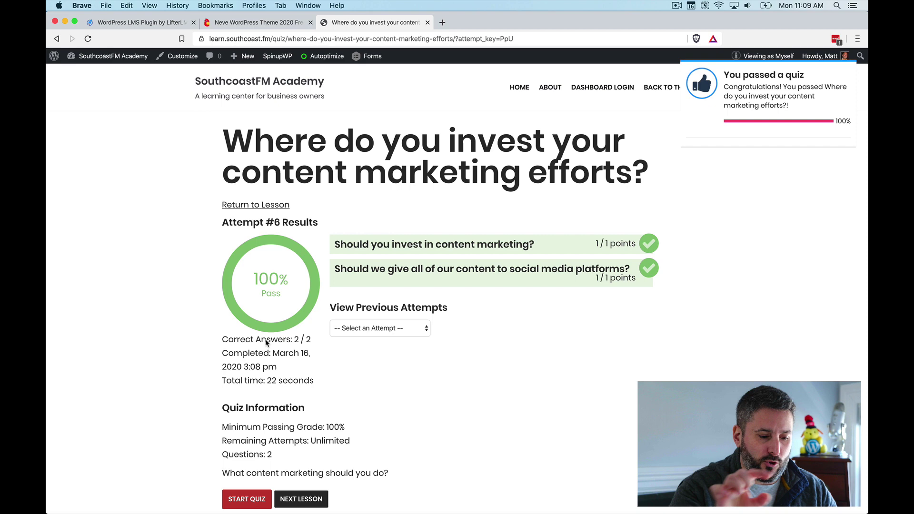
Continue from the quiz results to the next lesson, 'Finding your sellable story & value'.
click(301, 499)
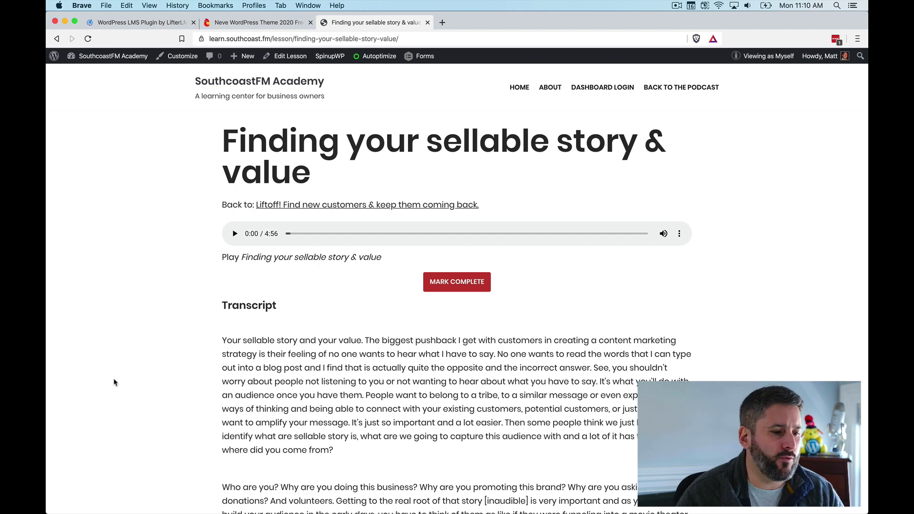
Go to the admin Dashboard via the admin bar and view the nine installed plugins.
mouse_move(105, 56)
click(99, 73)
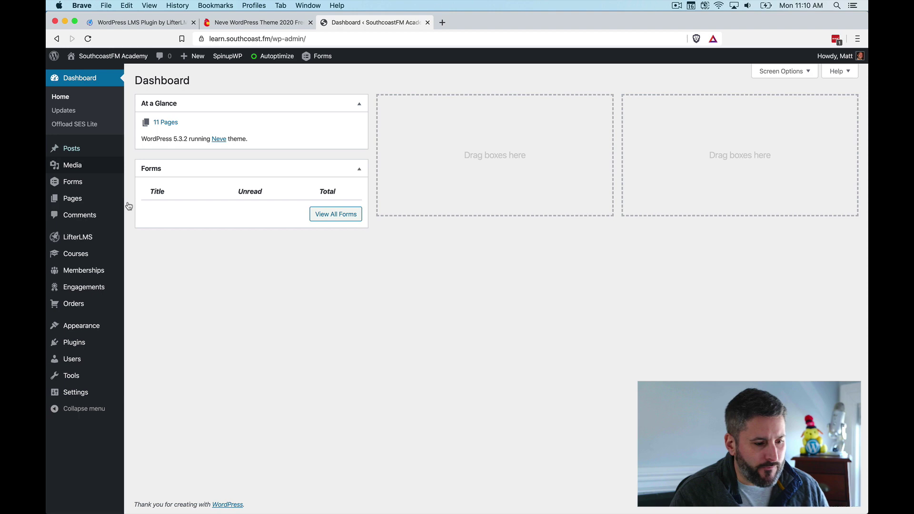
click(88, 345)
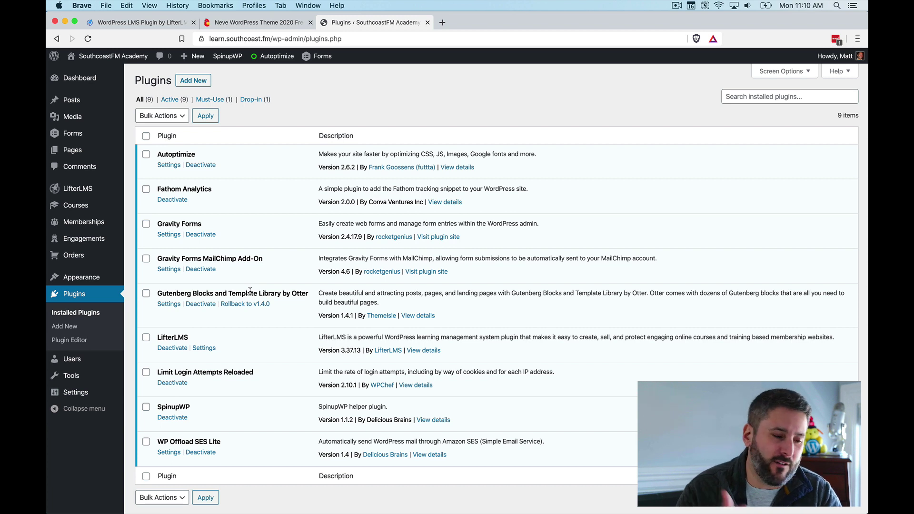
mouse_move(108, 278)
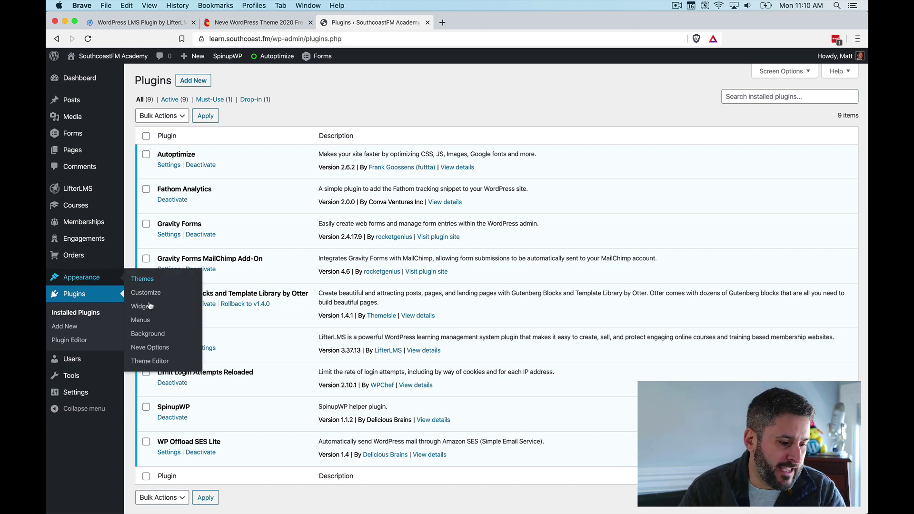
click(167, 348)
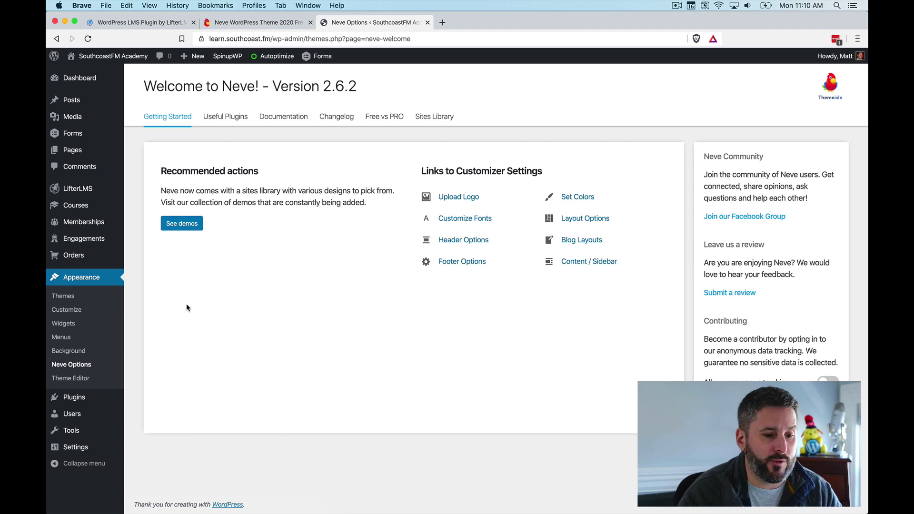
click(434, 120)
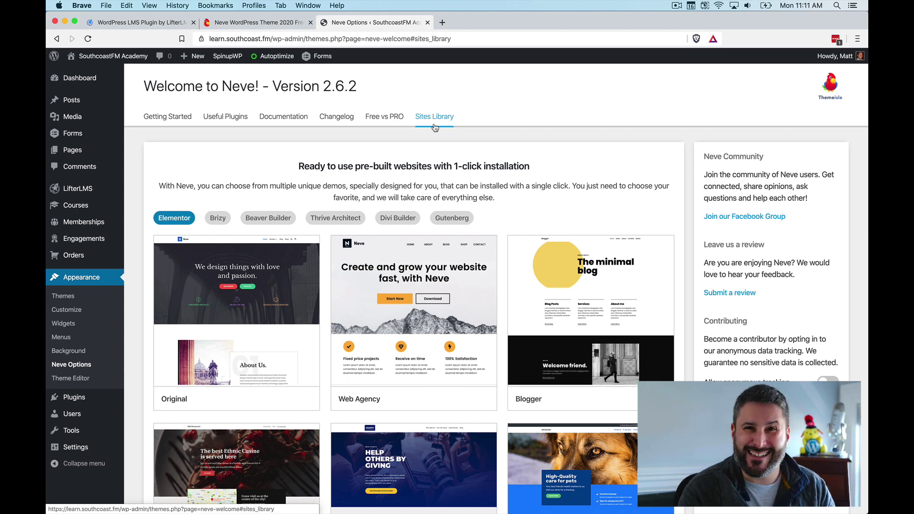
mouse_move(445, 370)
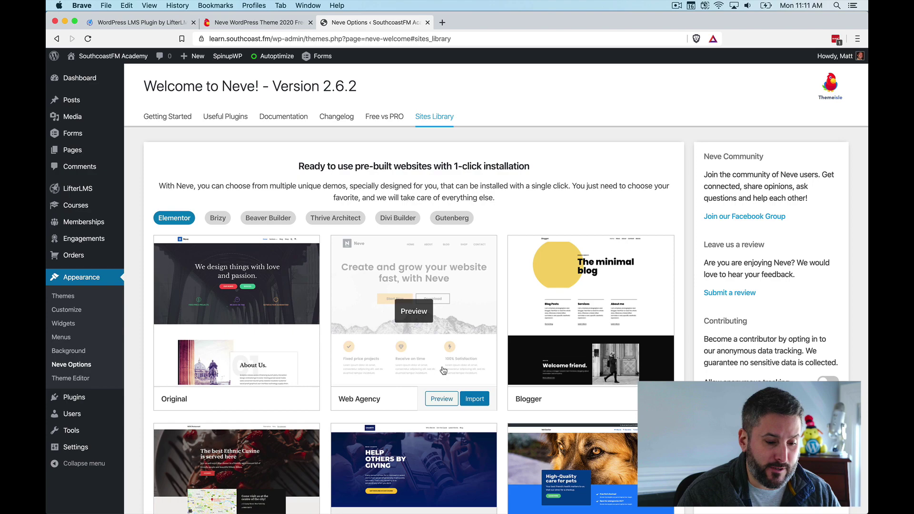
scroll(467, 387, down, 7)
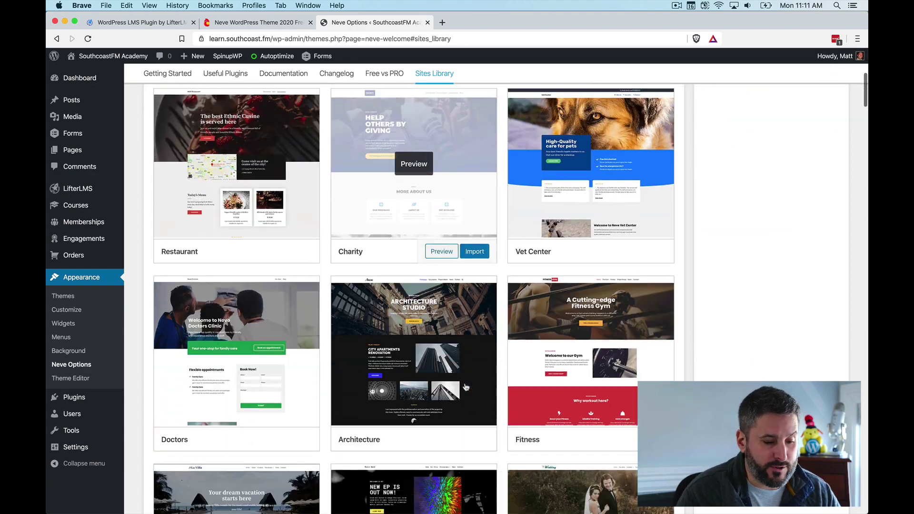
scroll(466, 387, up, 3)
scroll(466, 387, down, 15)
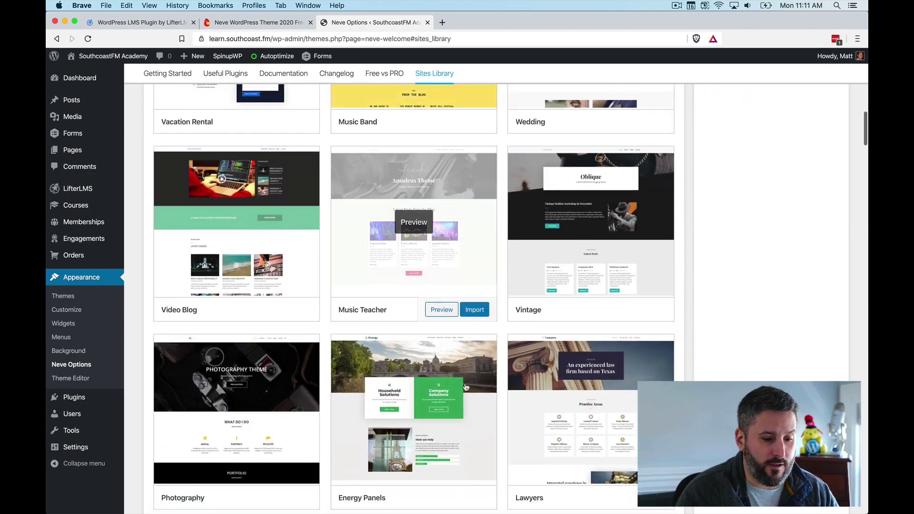
scroll(466, 387, up, 10)
scroll(466, 387, up, 6)
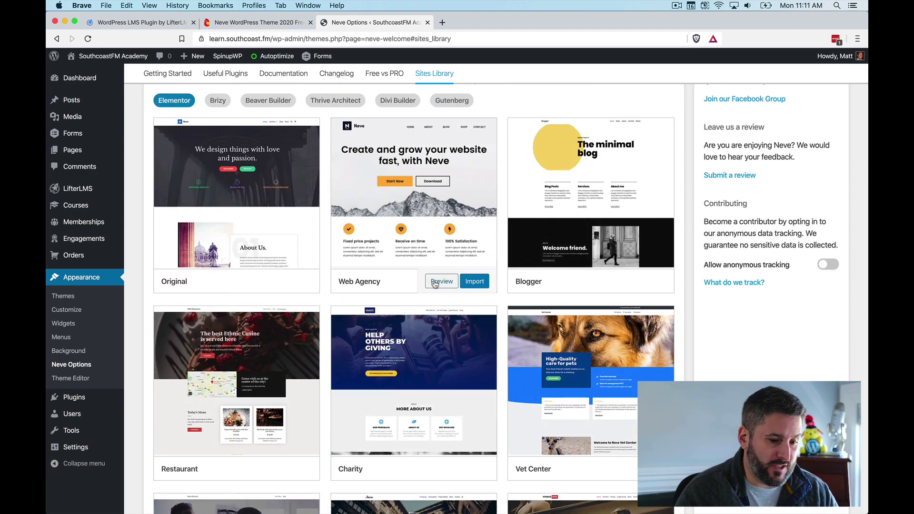
click(436, 281)
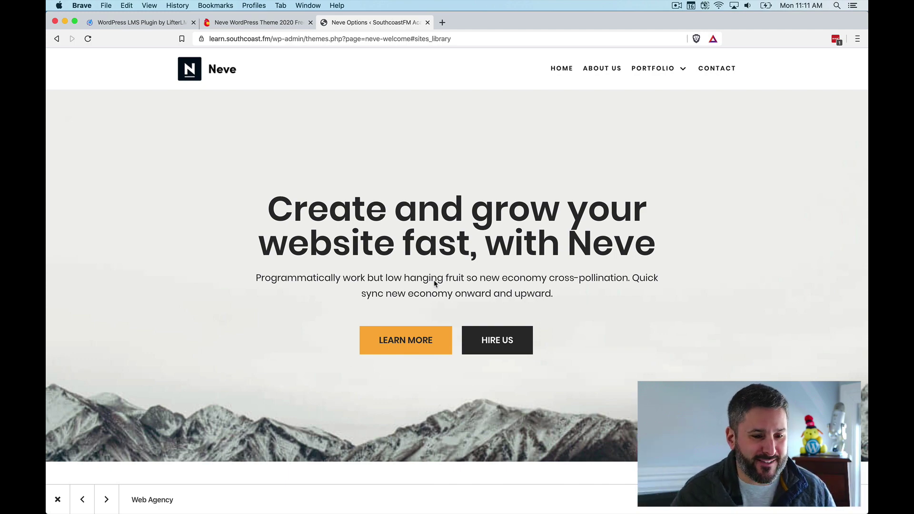
scroll(434, 283, down, 10)
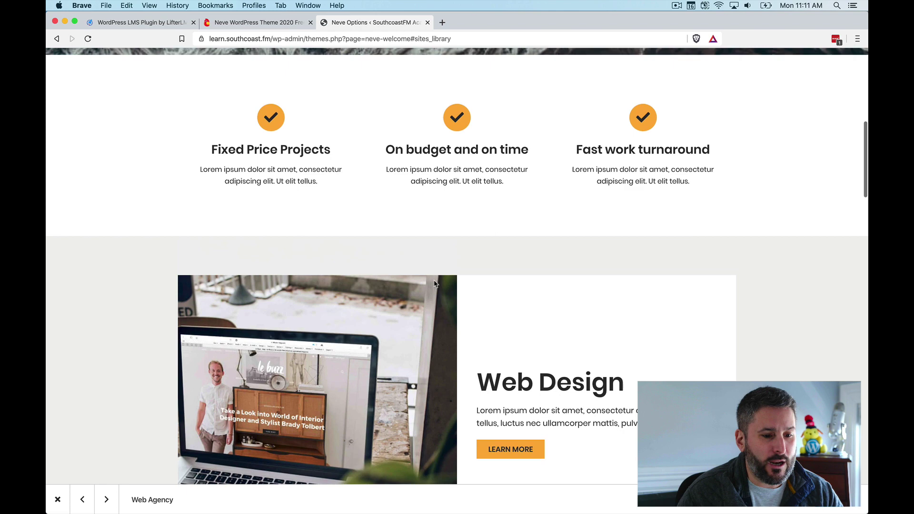
scroll(434, 284, down, 2)
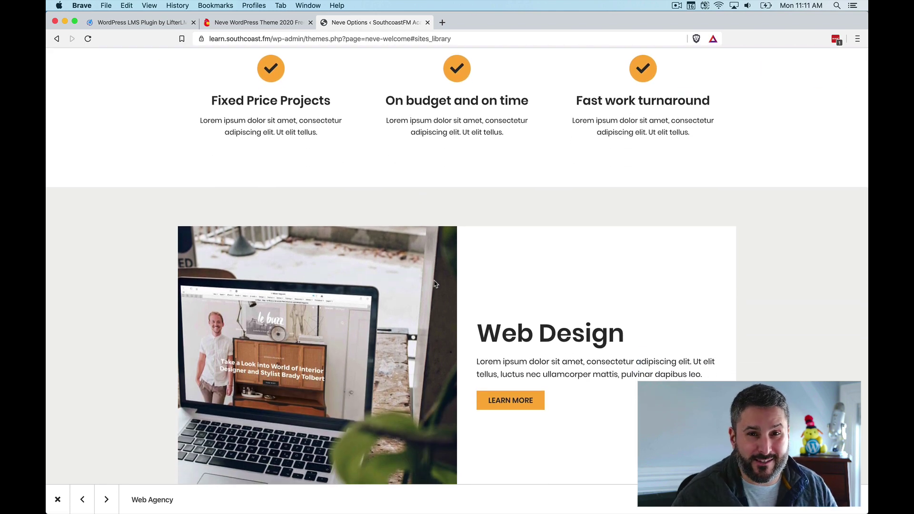
scroll(435, 284, down, 10)
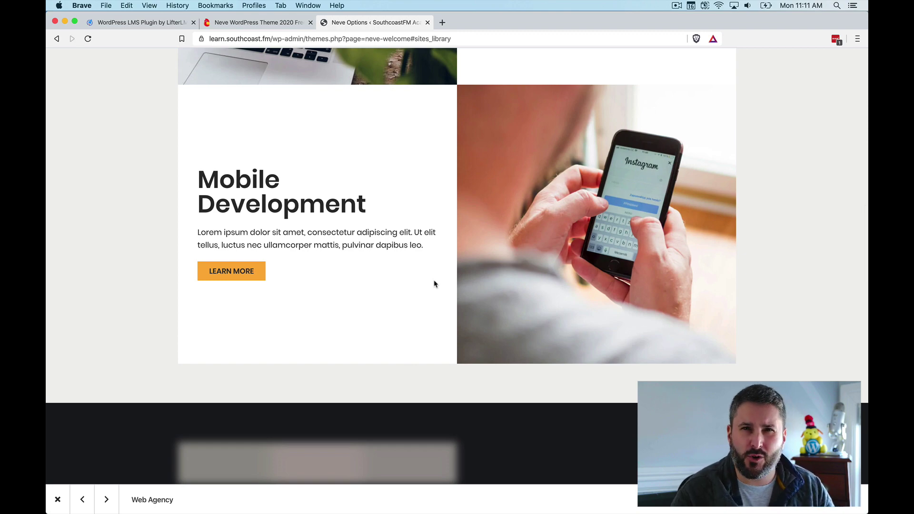
scroll(435, 284, down, 20)
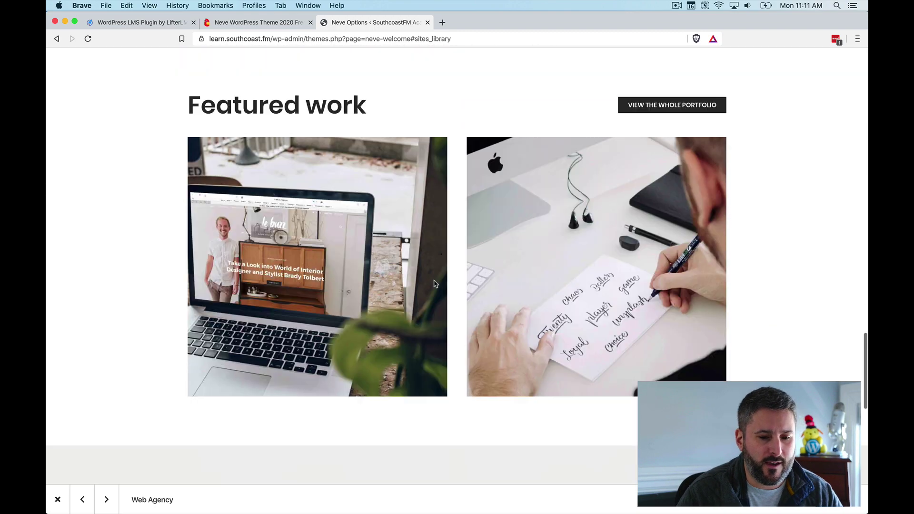
scroll(435, 284, down, 5)
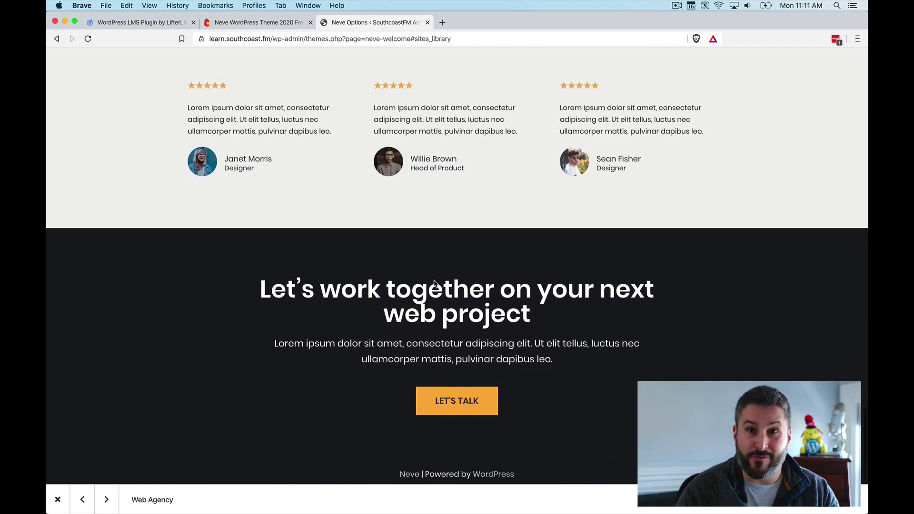
scroll(435, 284, up, 15)
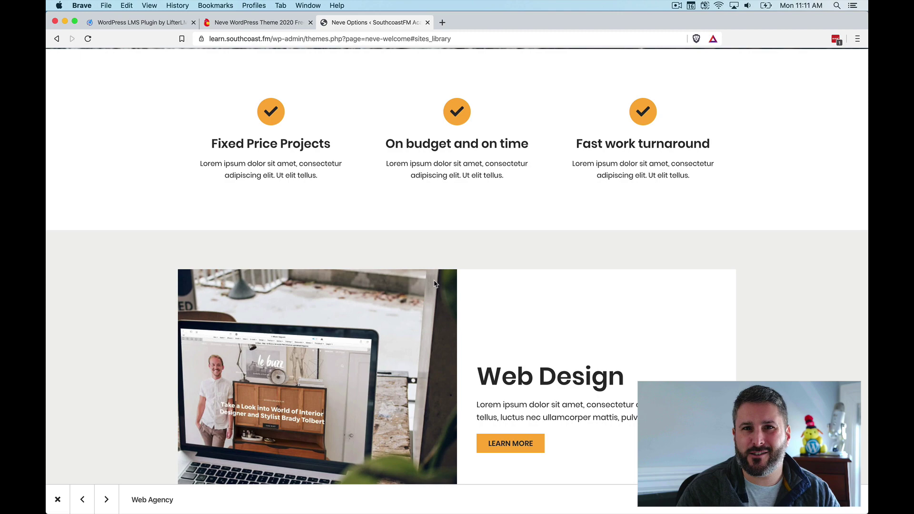
scroll(434, 284, up, 7)
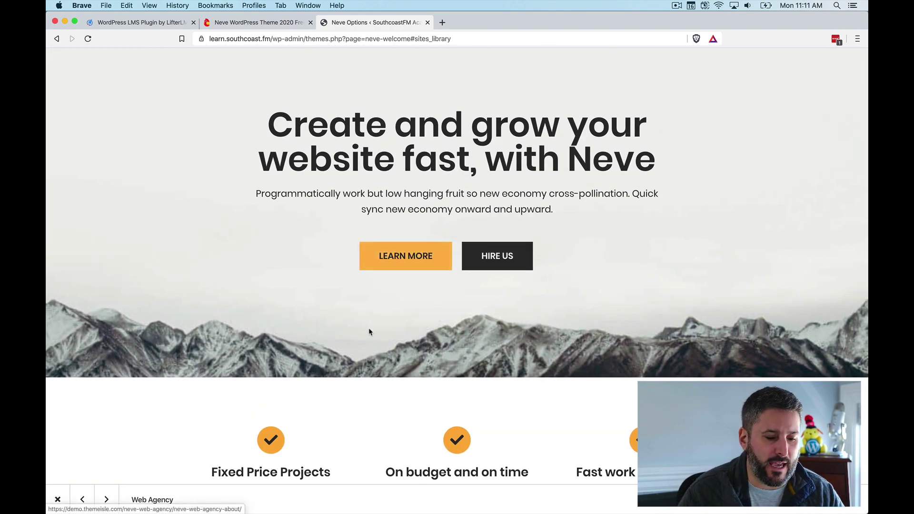
scroll(370, 331, down, 3)
scroll(369, 330, up, 5)
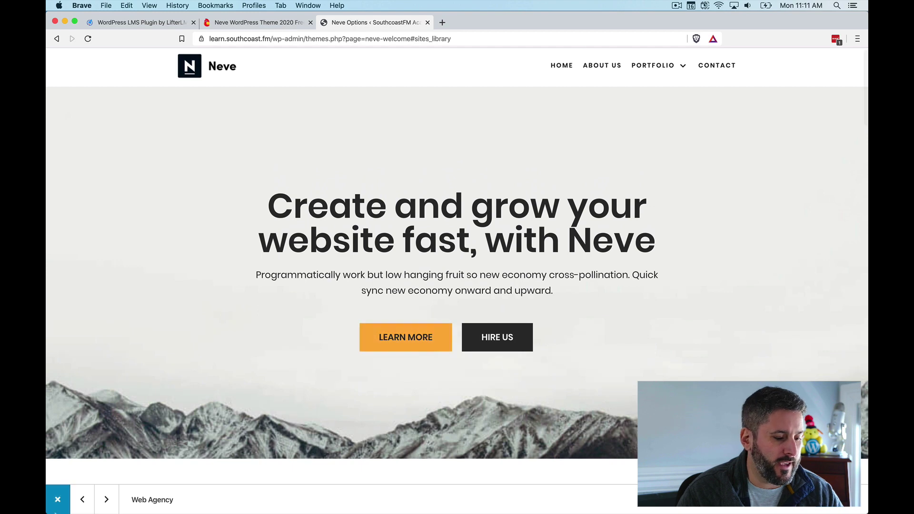
click(58, 499)
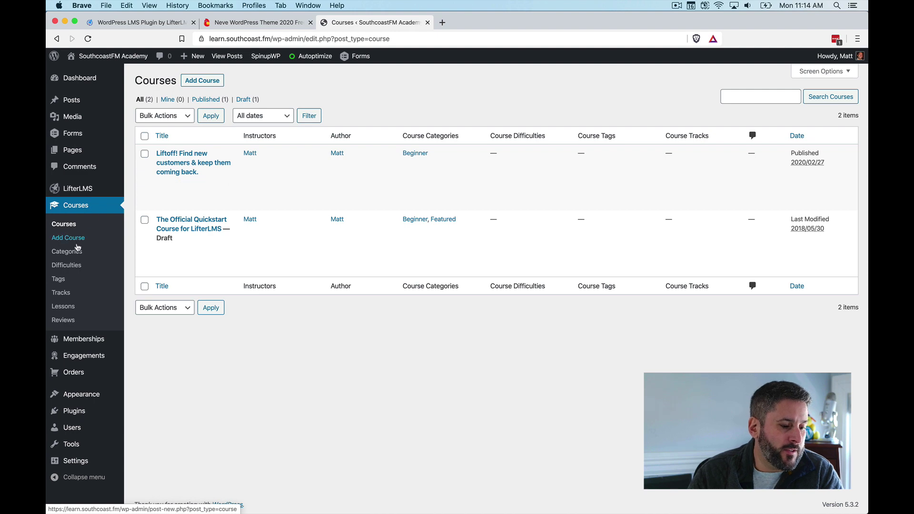
Open the Courses > Lessons list showing the nine published Liftoff! lessons.
click(62, 312)
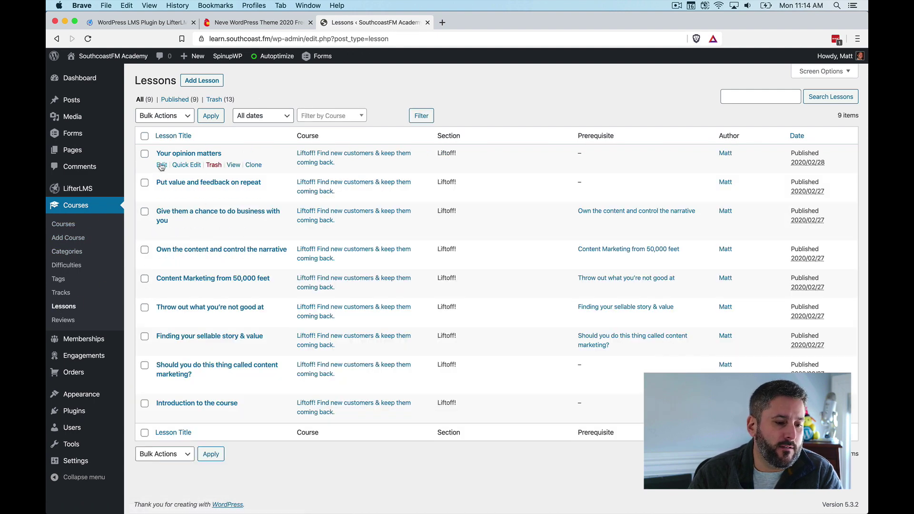
Open 'Your opinion matters' in the editor and scroll down to its Lesson Settings.
click(161, 165)
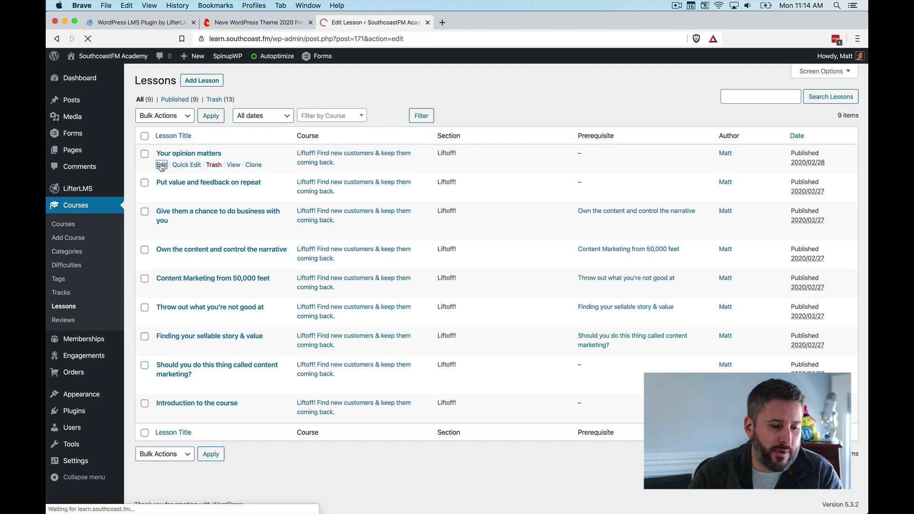
scroll(255, 272, down, 3)
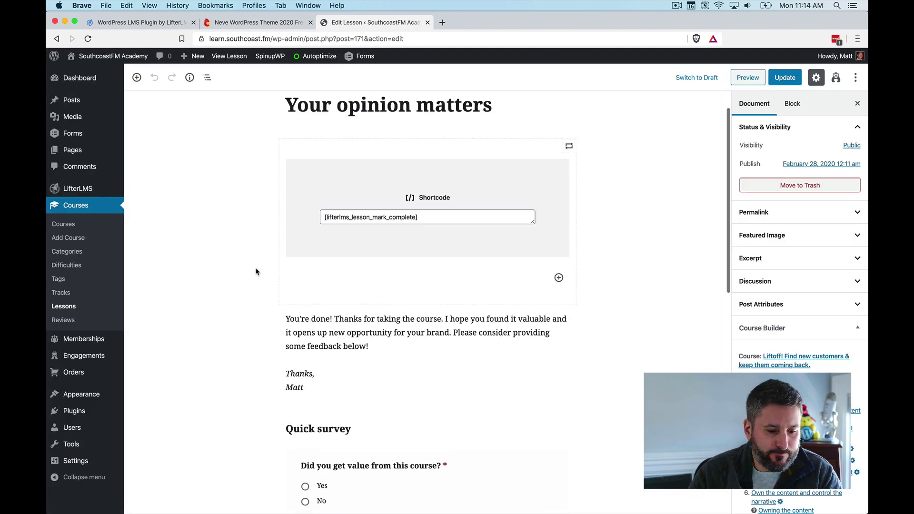
scroll(256, 272, down, 10)
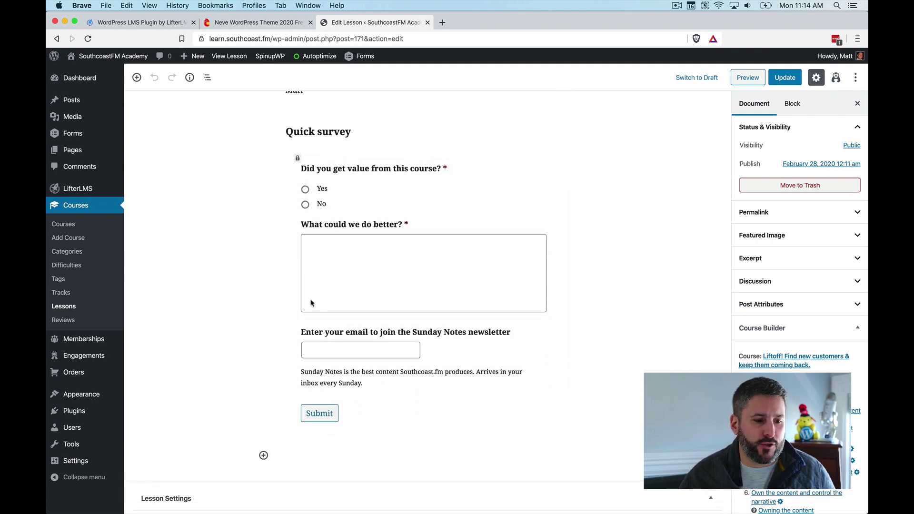
scroll(311, 303, up, 12)
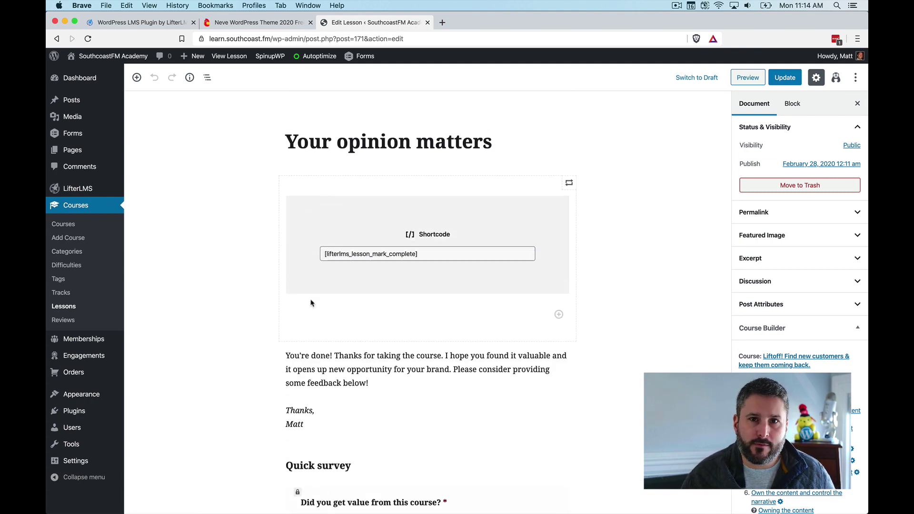
scroll(311, 303, down, 3)
scroll(311, 303, down, 13)
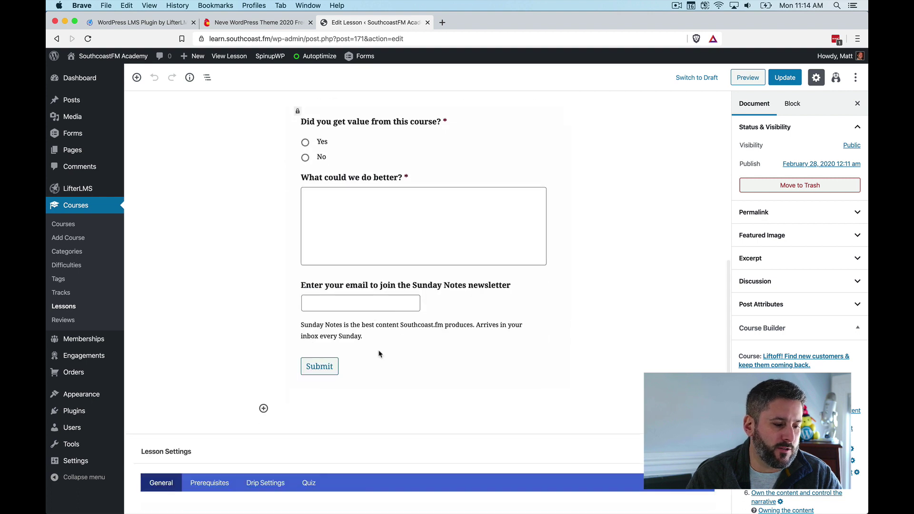
Check the lesson's Prerequisites, General, Drip Settings and Quiz tabs, then return to the Courses list.
click(208, 434)
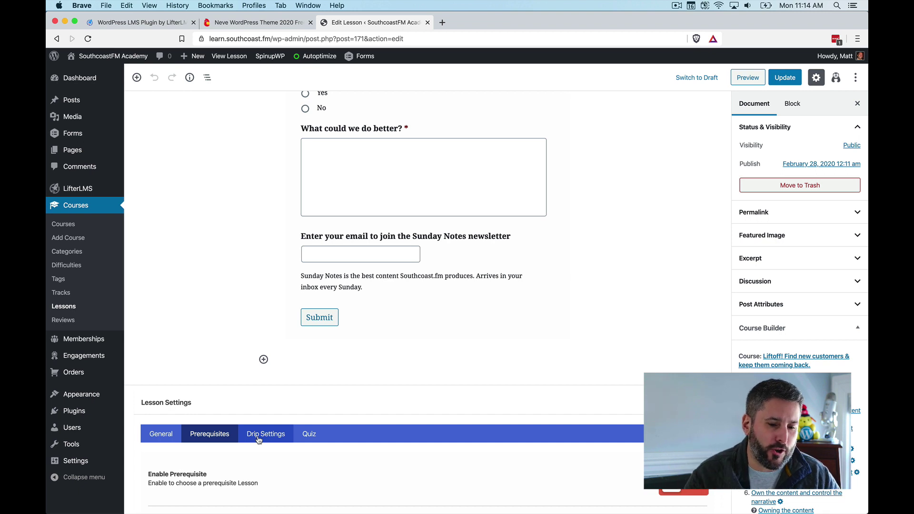
scroll(238, 436, down, 1)
click(170, 421)
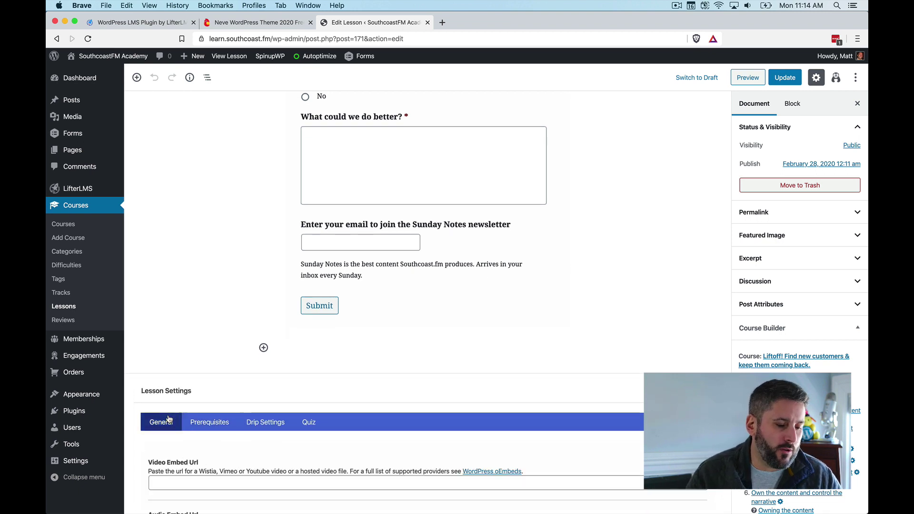
click(209, 422)
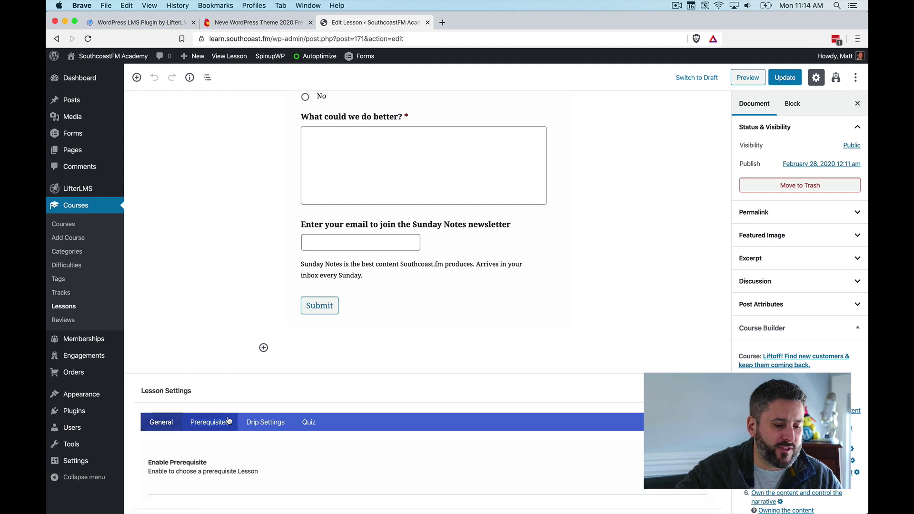
click(246, 427)
click(300, 424)
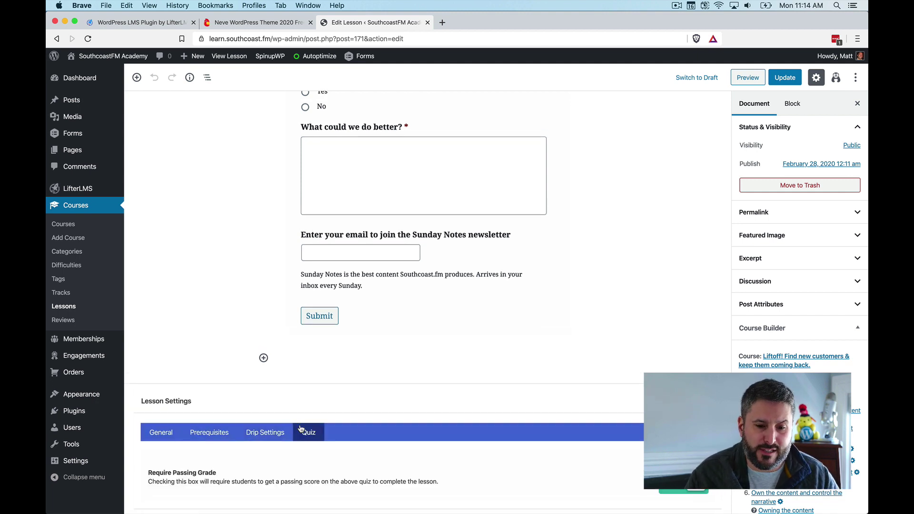
scroll(562, 196, up, 15)
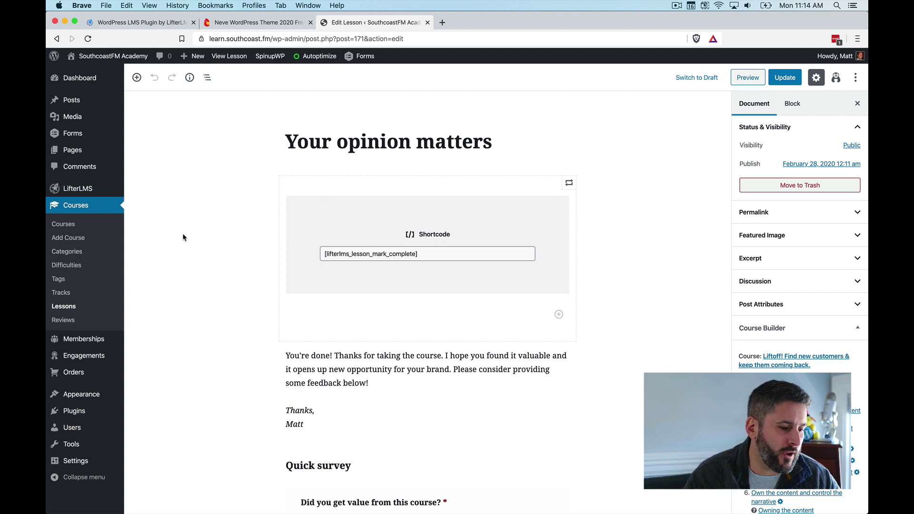
click(79, 226)
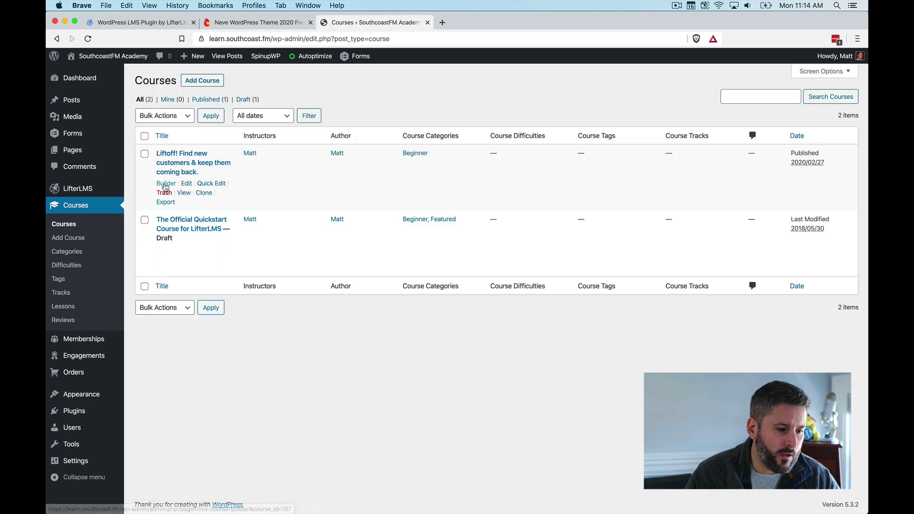
Open the Liftoff! course builder, expand Section 1, and select the Lesson 2 title.
click(166, 185)
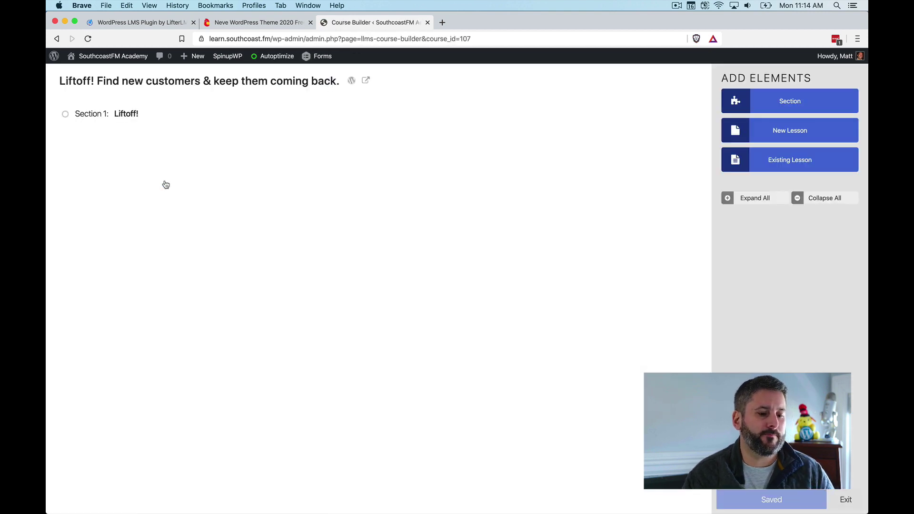
click(154, 114)
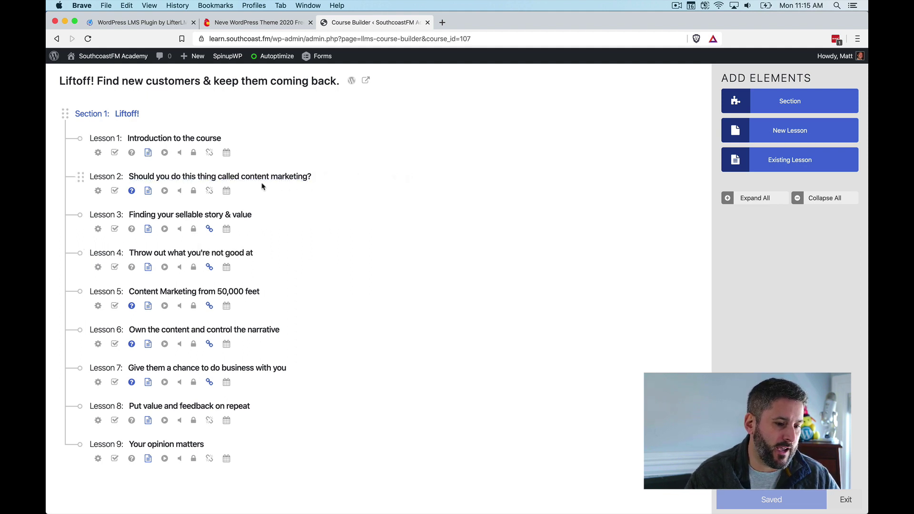
click(305, 176)
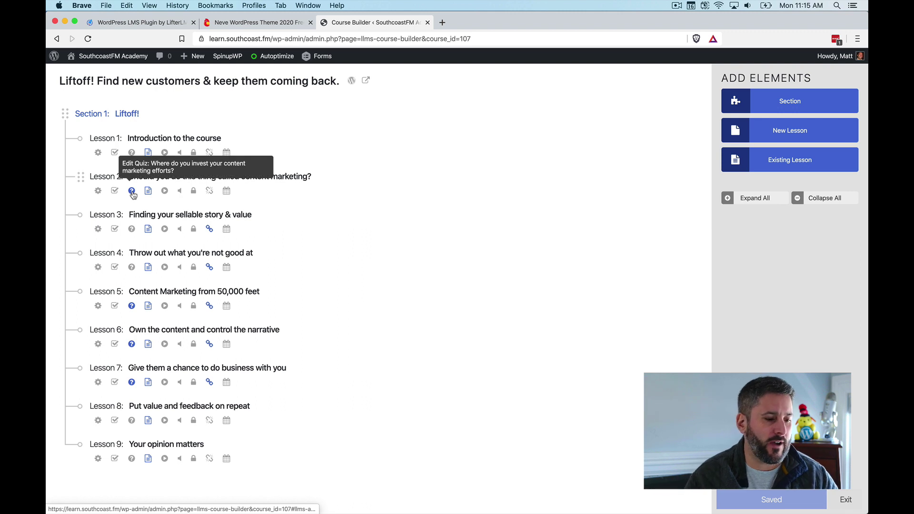
Open Lesson 2's, then Lesson 3's settings, confirming Lesson 3 requires Lesson 2 as prerequisite.
click(98, 191)
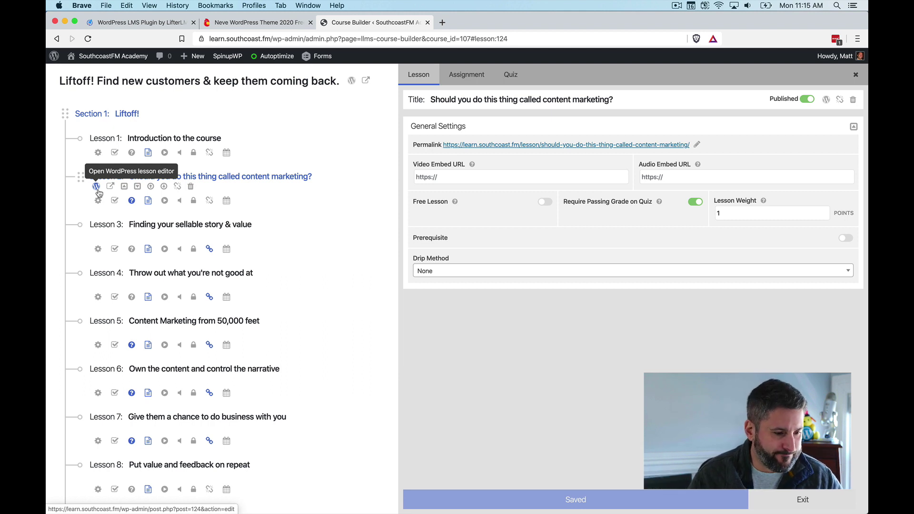
click(98, 249)
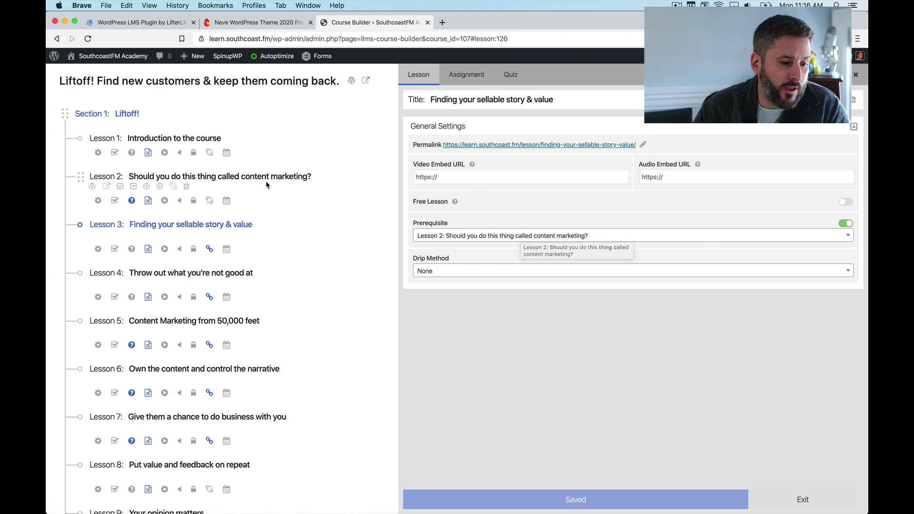
Review Lesson 2's quiz by expanding its first and second questions.
click(132, 200)
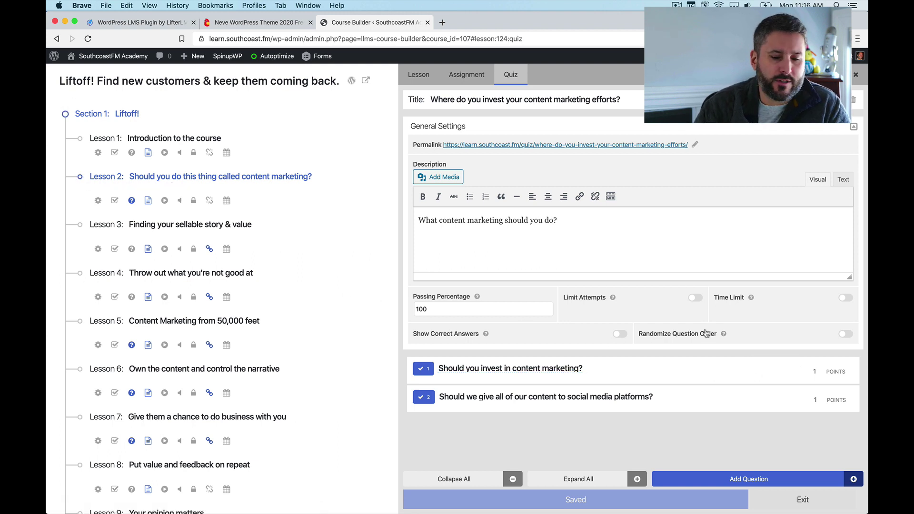
click(755, 370)
scroll(755, 370, down, 3)
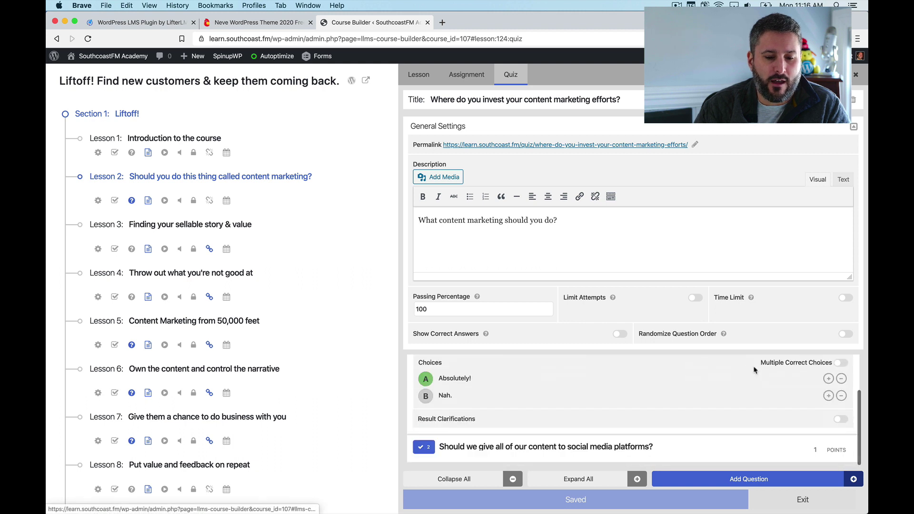
click(758, 448)
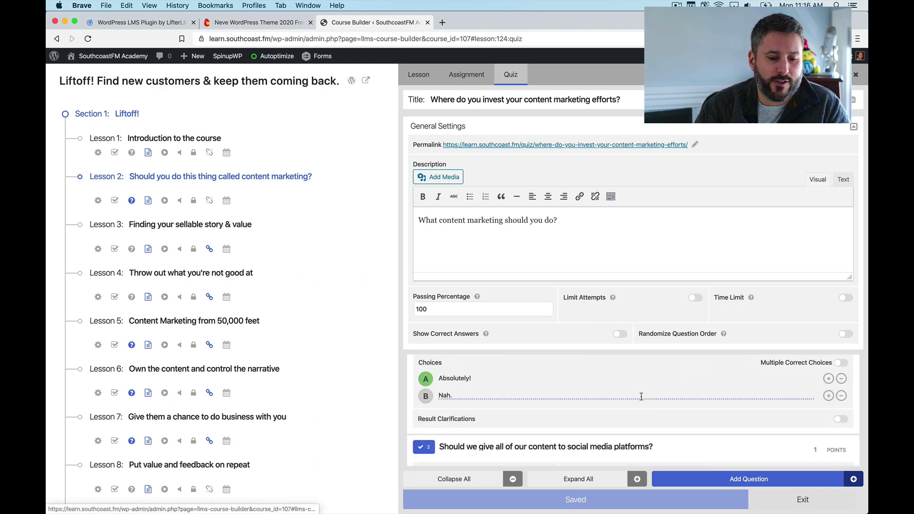
scroll(595, 405, down, 2)
scroll(548, 425, up, 2)
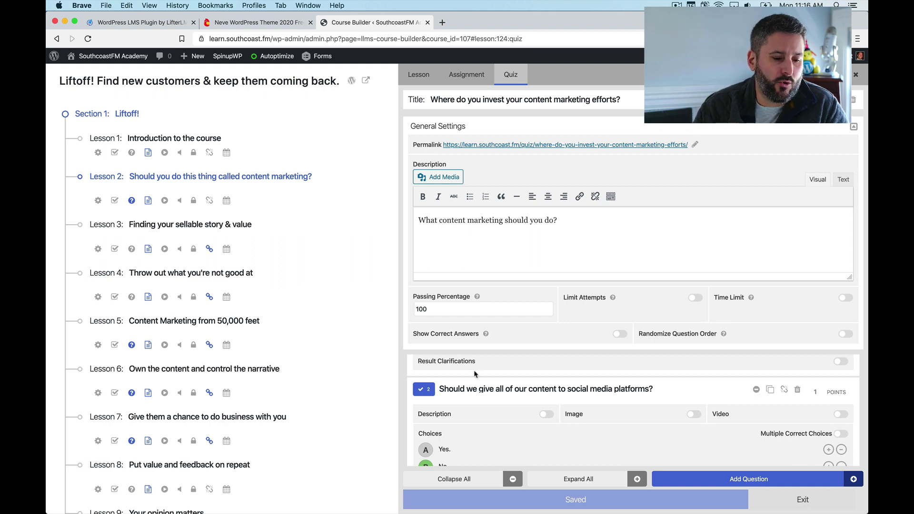
scroll(217, 204, down, 3)
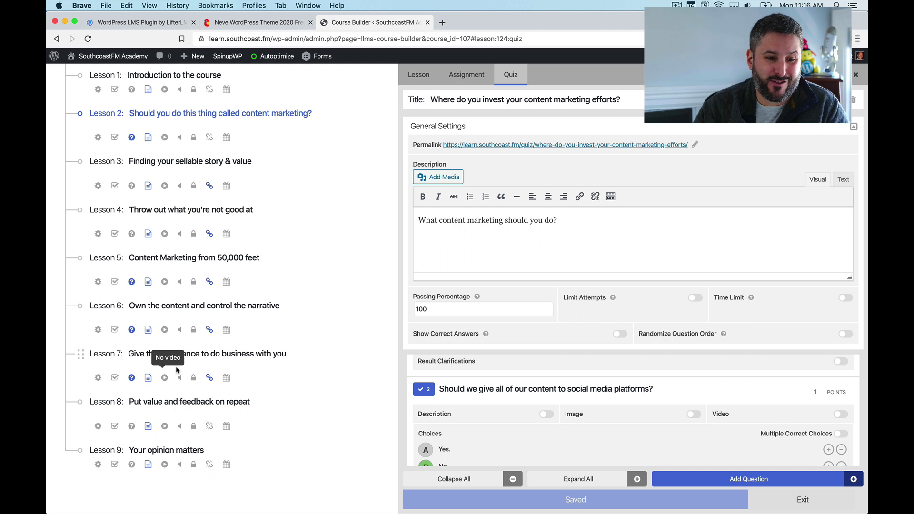
Check Lesson 2's assignment, then return to its general settings: passing quiz grade required, weight 1.
click(466, 76)
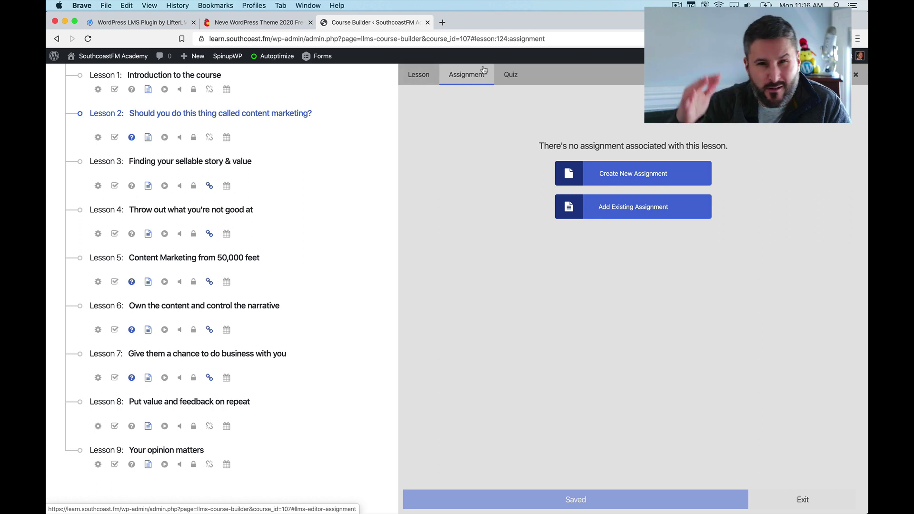
scroll(343, 200, up, 3)
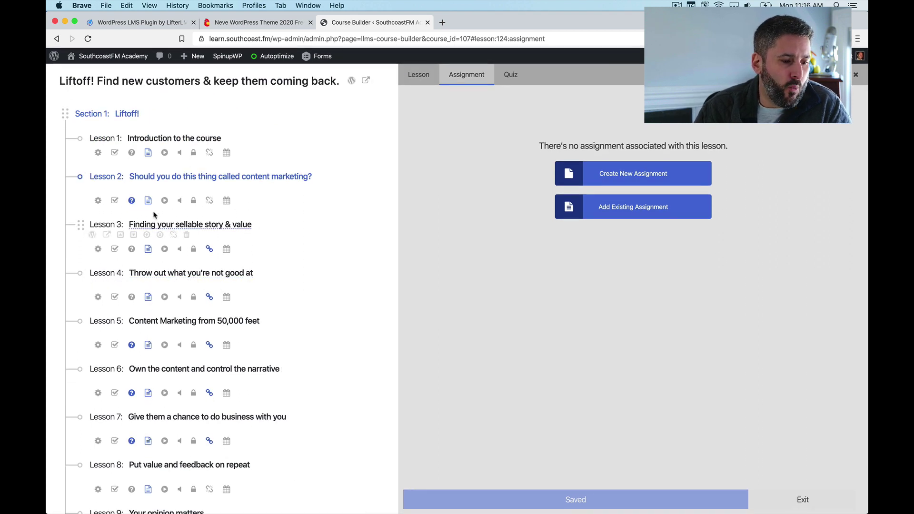
click(100, 199)
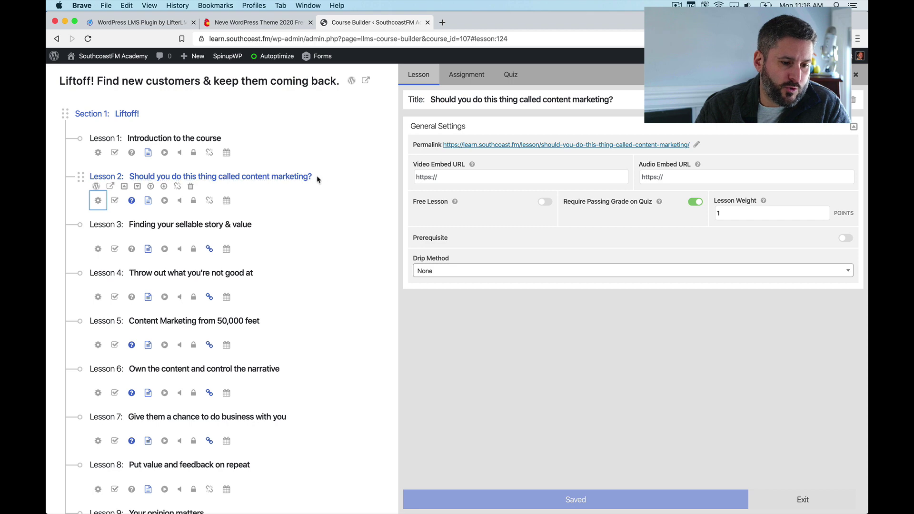
Open Lesson 2, 'Should you do this thing called content marketing?', in the WordPress lesson editor.
click(831, 99)
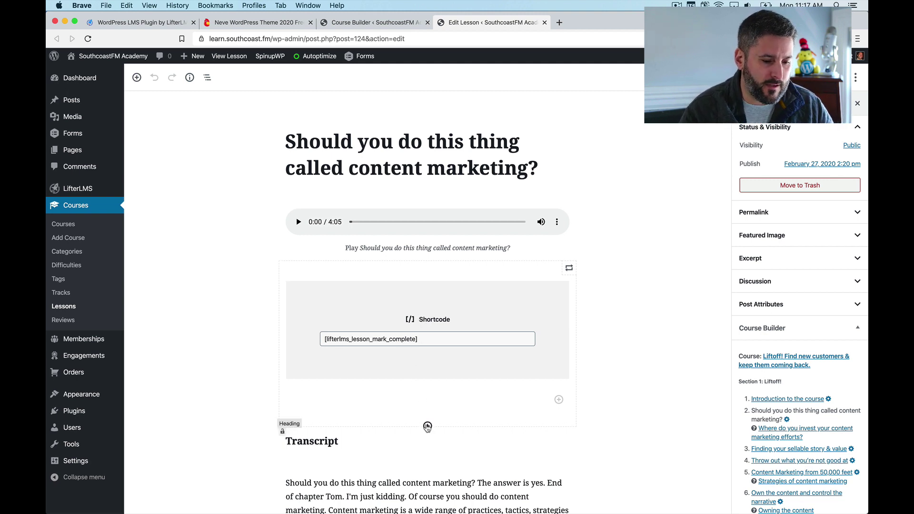
Insert a LifterLMS Lesson Progression (Mark Complete) block below the shortcode by searching 'lifter'.
click(428, 426)
text(lifte)
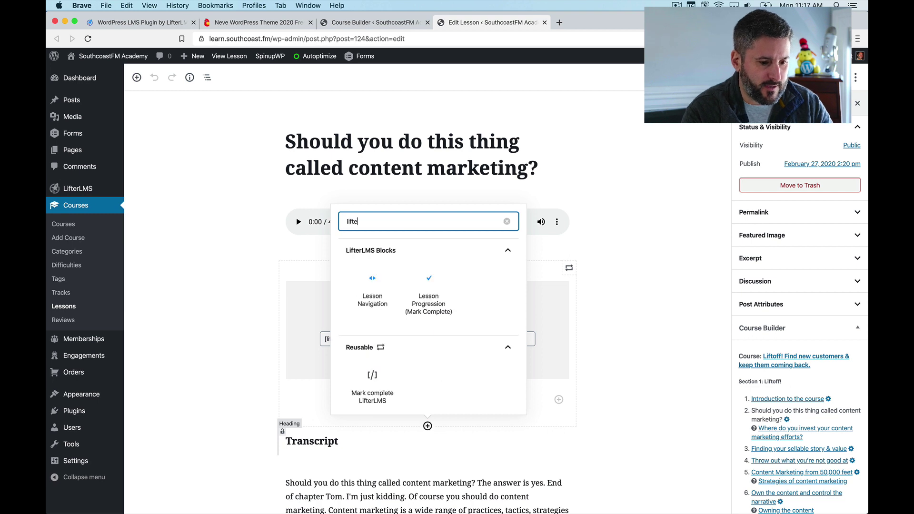
text(rlms)
click(428, 426)
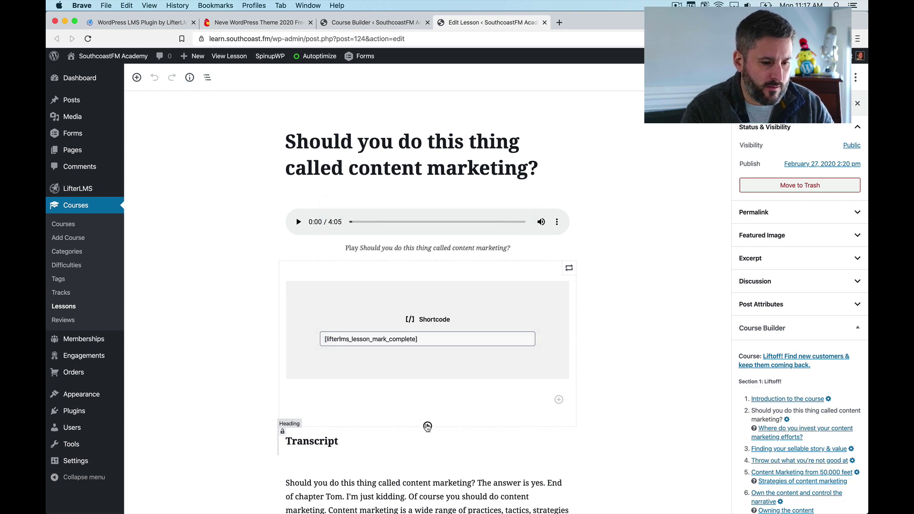
click(428, 427)
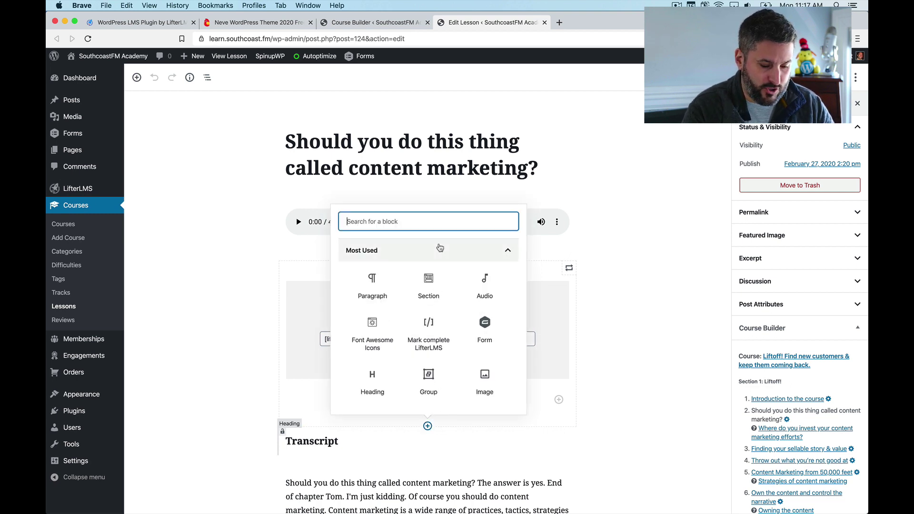
text(lifter)
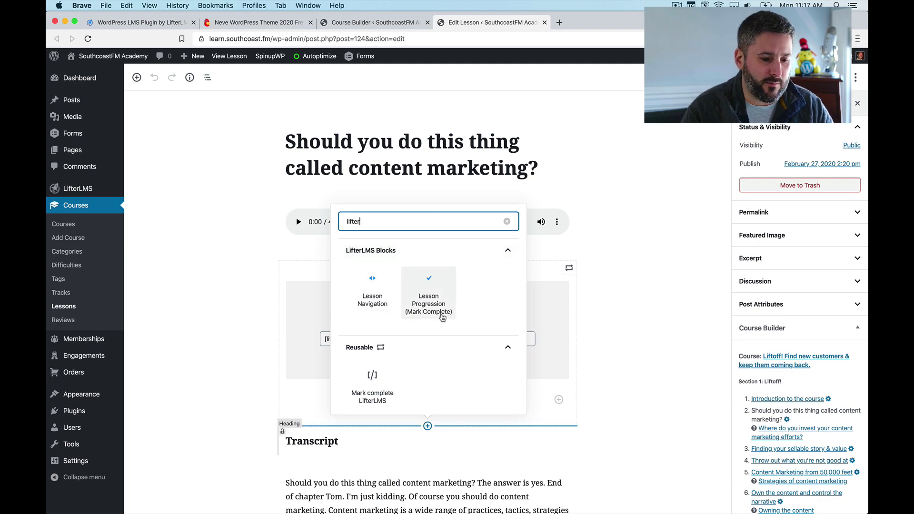
click(442, 317)
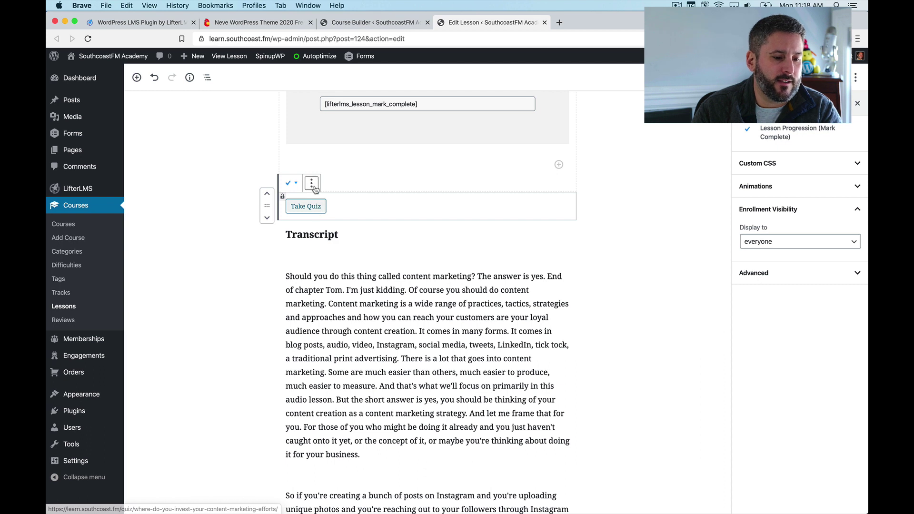
Bring up the Take Quiz block's options, then select the reusable mark complete shortcode block.
click(296, 189)
click(332, 189)
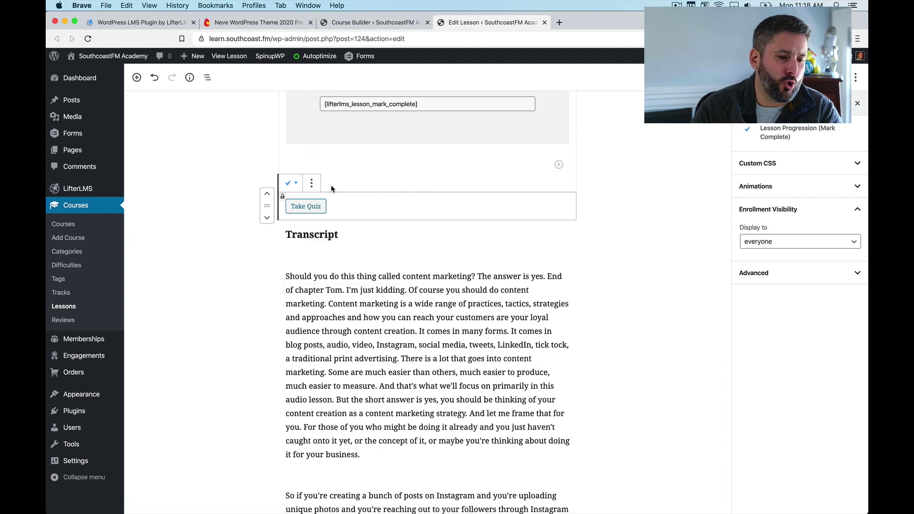
click(314, 185)
click(350, 296)
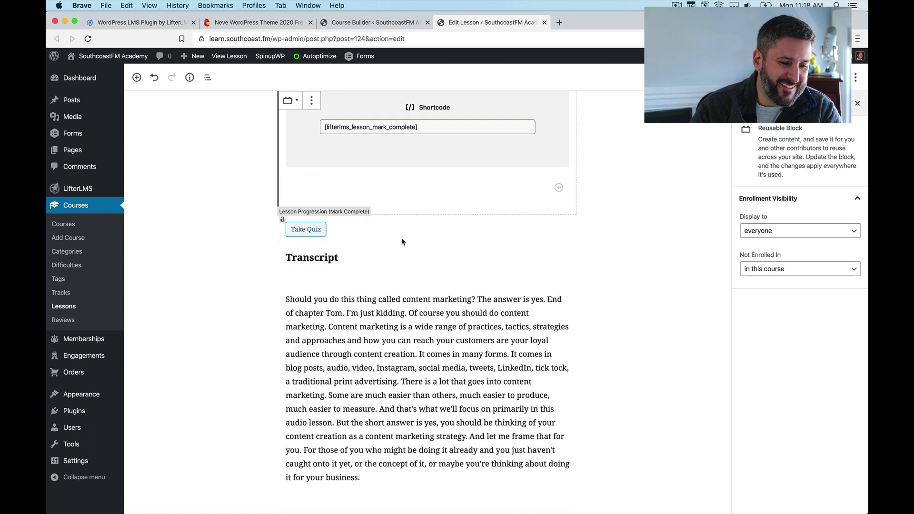
Add a Lesson Navigation block below the Take Quiz button via a 'lifter' block search.
click(427, 243)
text(lfi)
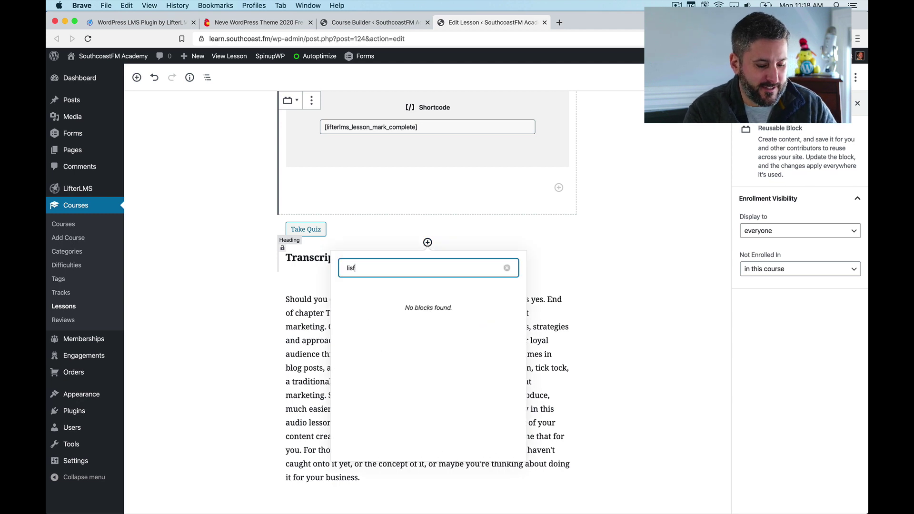
key(BackSpace)
key(BackSpace)
text(ifter)
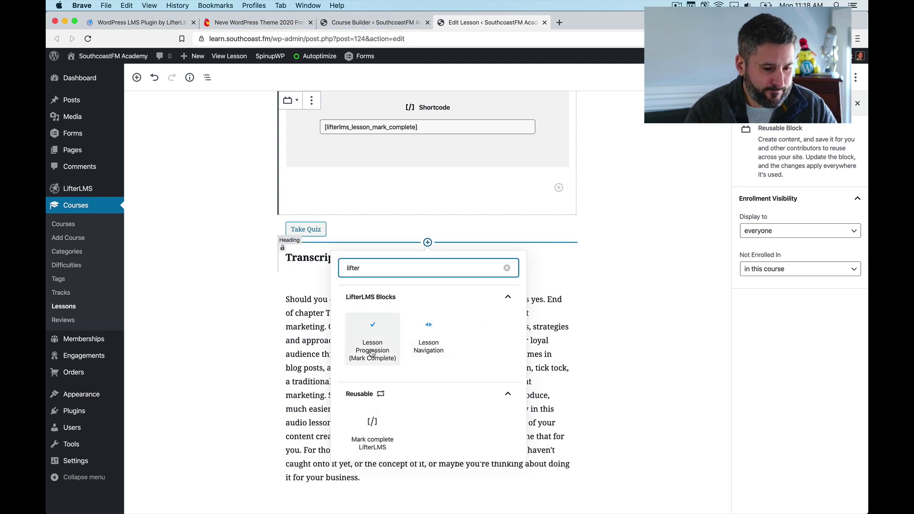
click(427, 344)
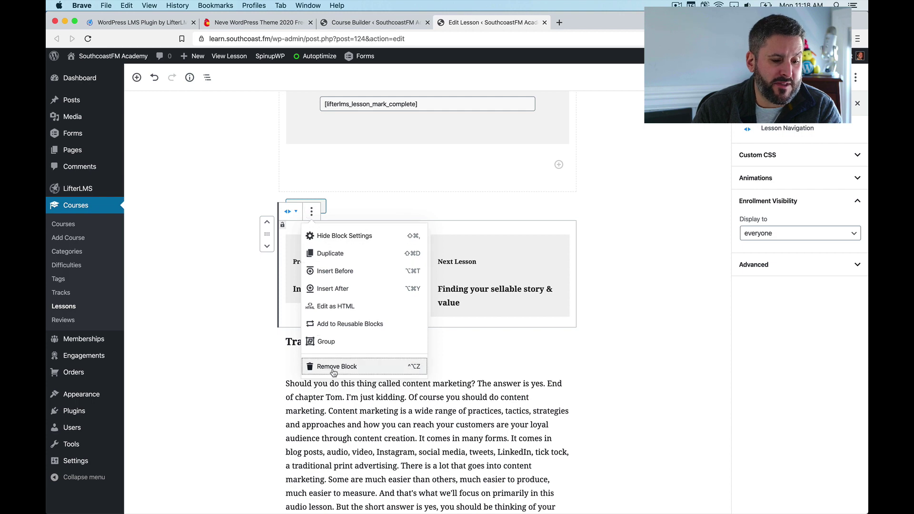
Remove the Lesson Navigation block and bring up the Take Quiz block's options.
click(336, 367)
scroll(445, 323, up, 5)
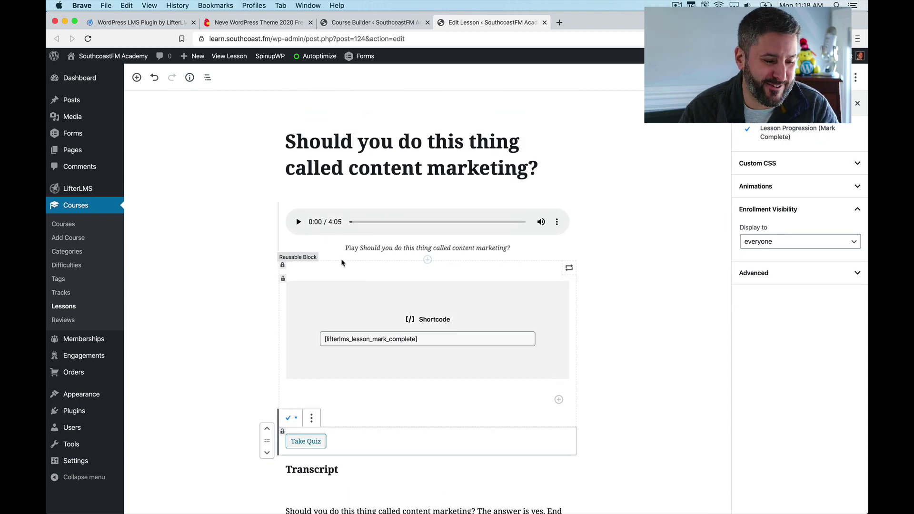
click(312, 418)
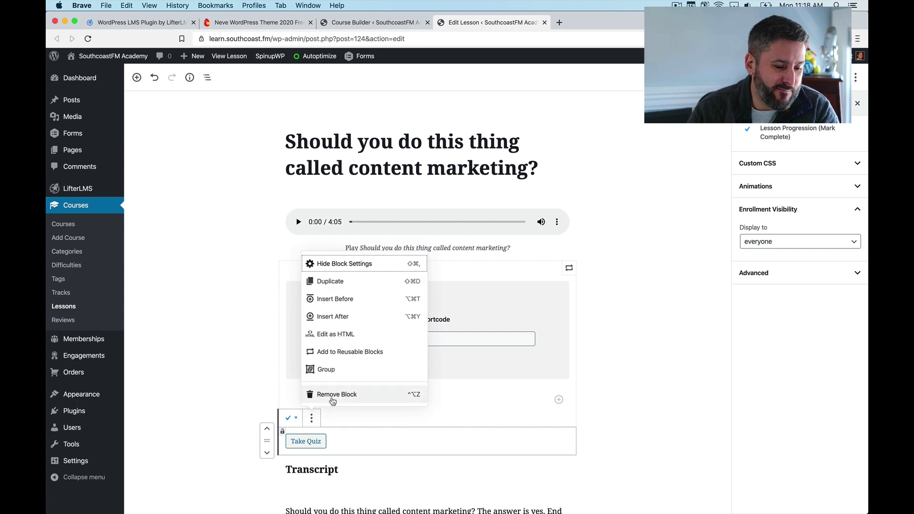
Remove the Lesson Progression block so the mark-complete shortcode sits directly above the transcript.
click(333, 400)
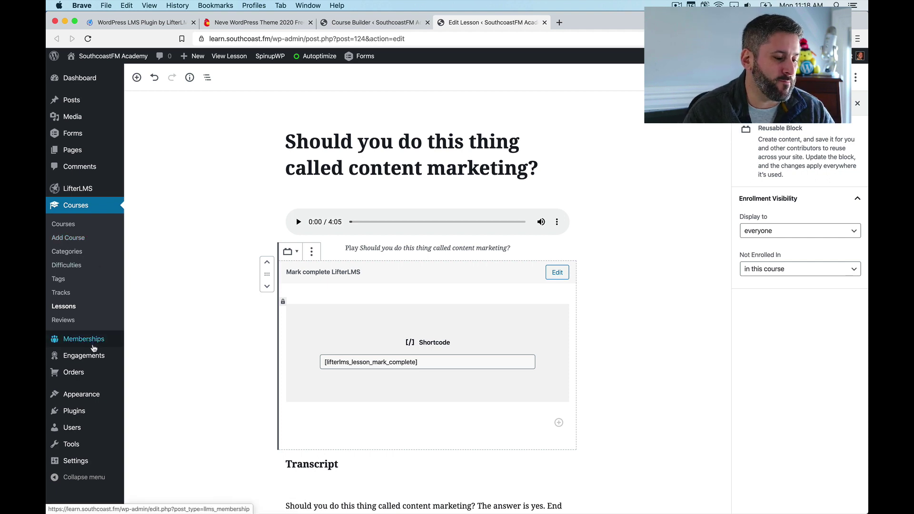
mouse_move(96, 358)
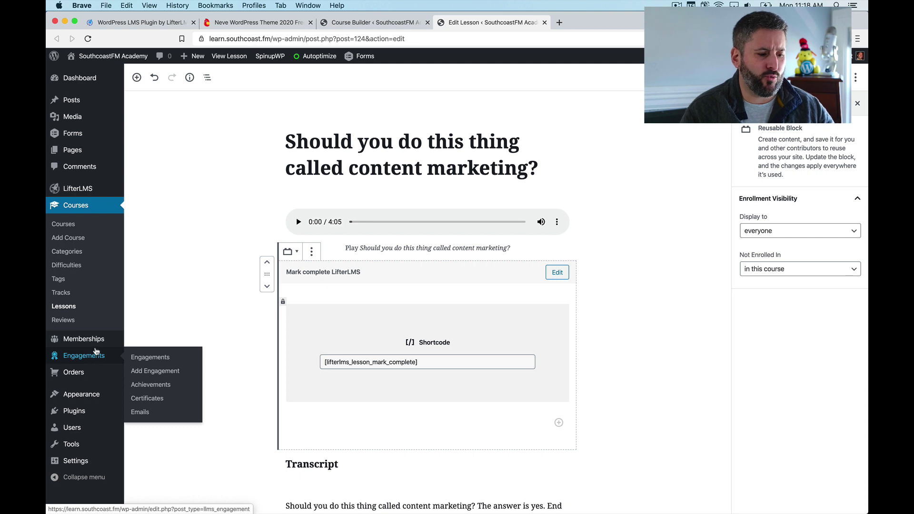
mouse_move(92, 195)
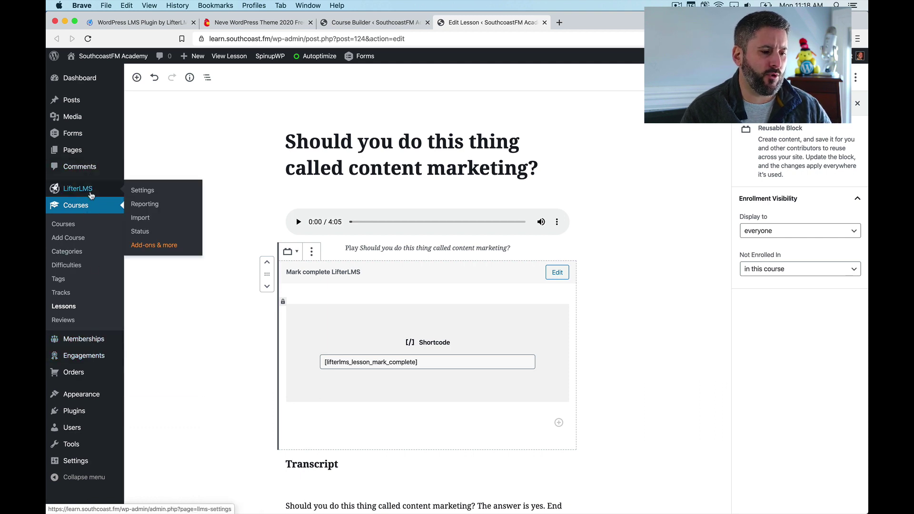